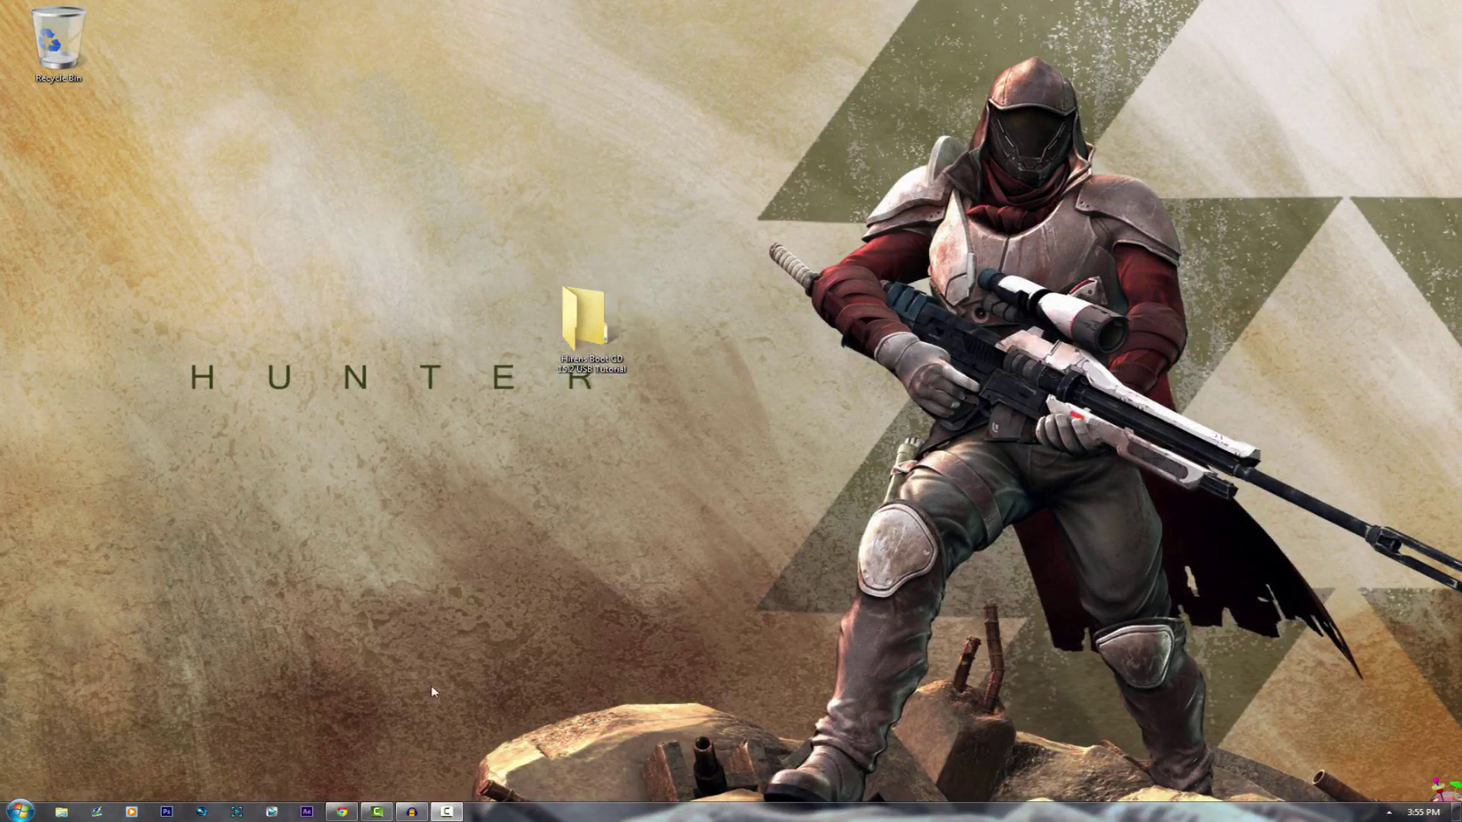
Step: Return to the Hiren's BootCD page, download Hirens.BootCD.15.2.zip, and move to the Rufus site
click(344, 812)
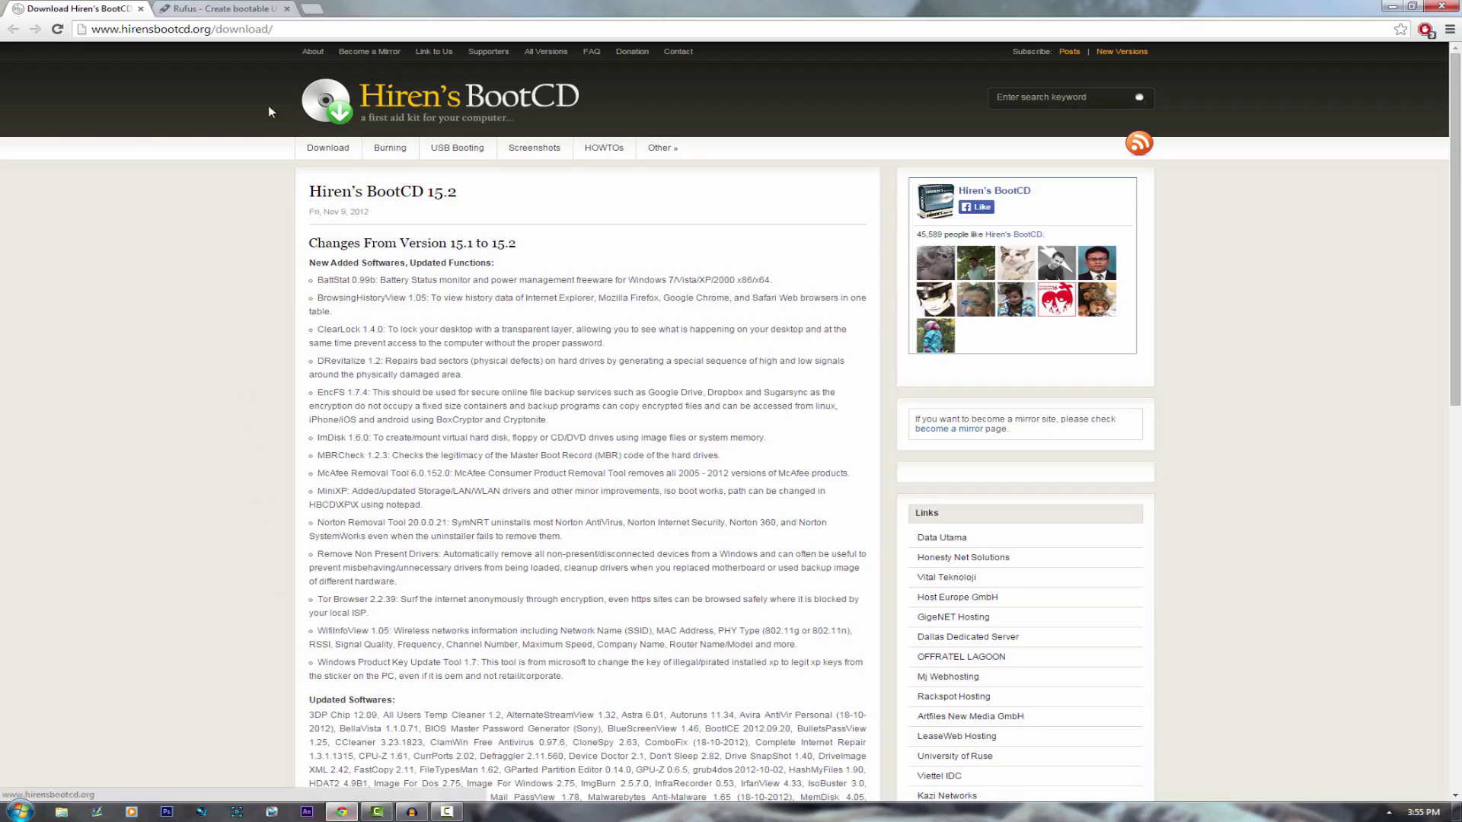
scroll(270, 421, down, 7)
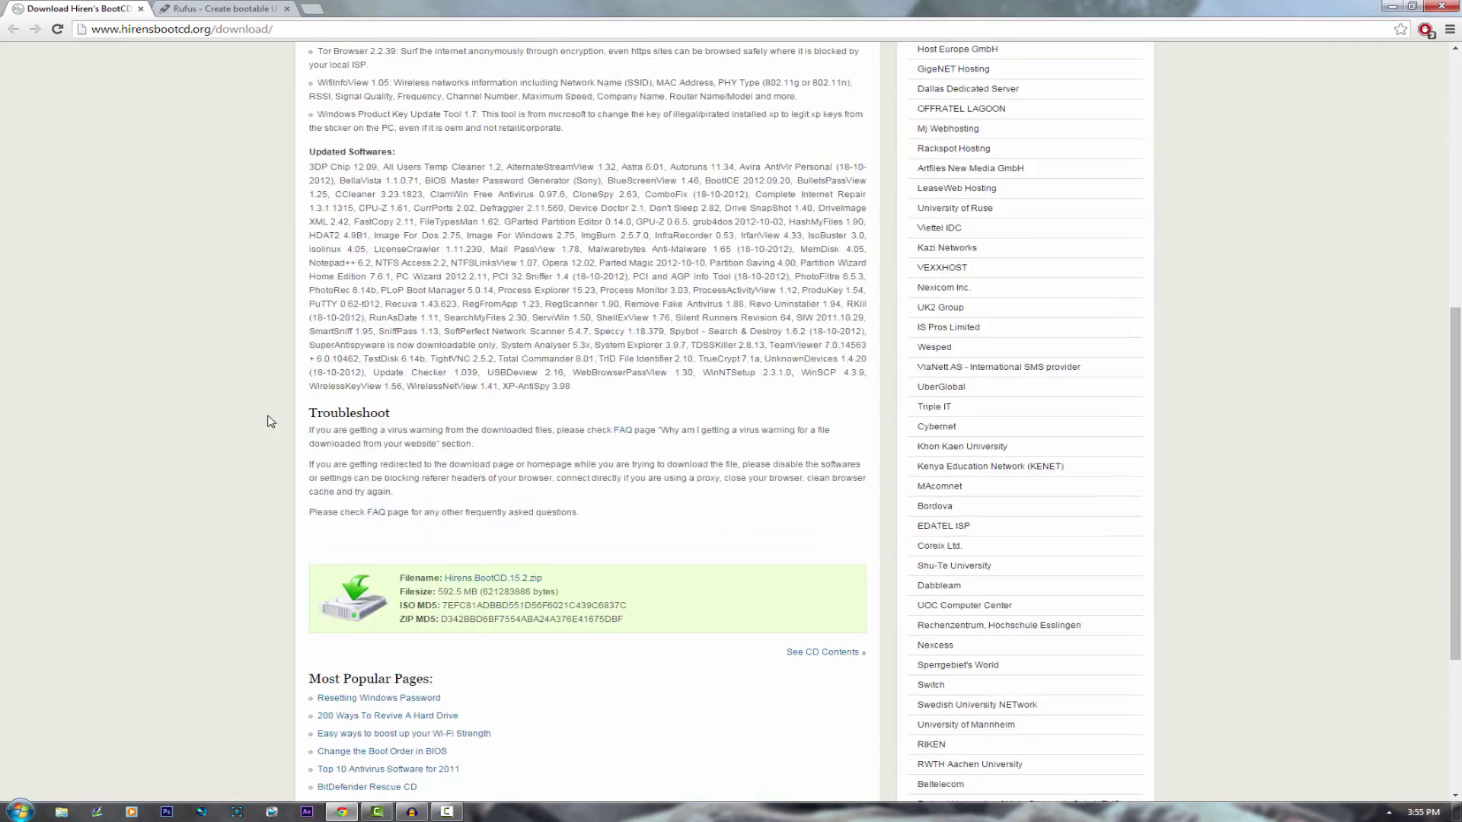
scroll(271, 421, up, 7)
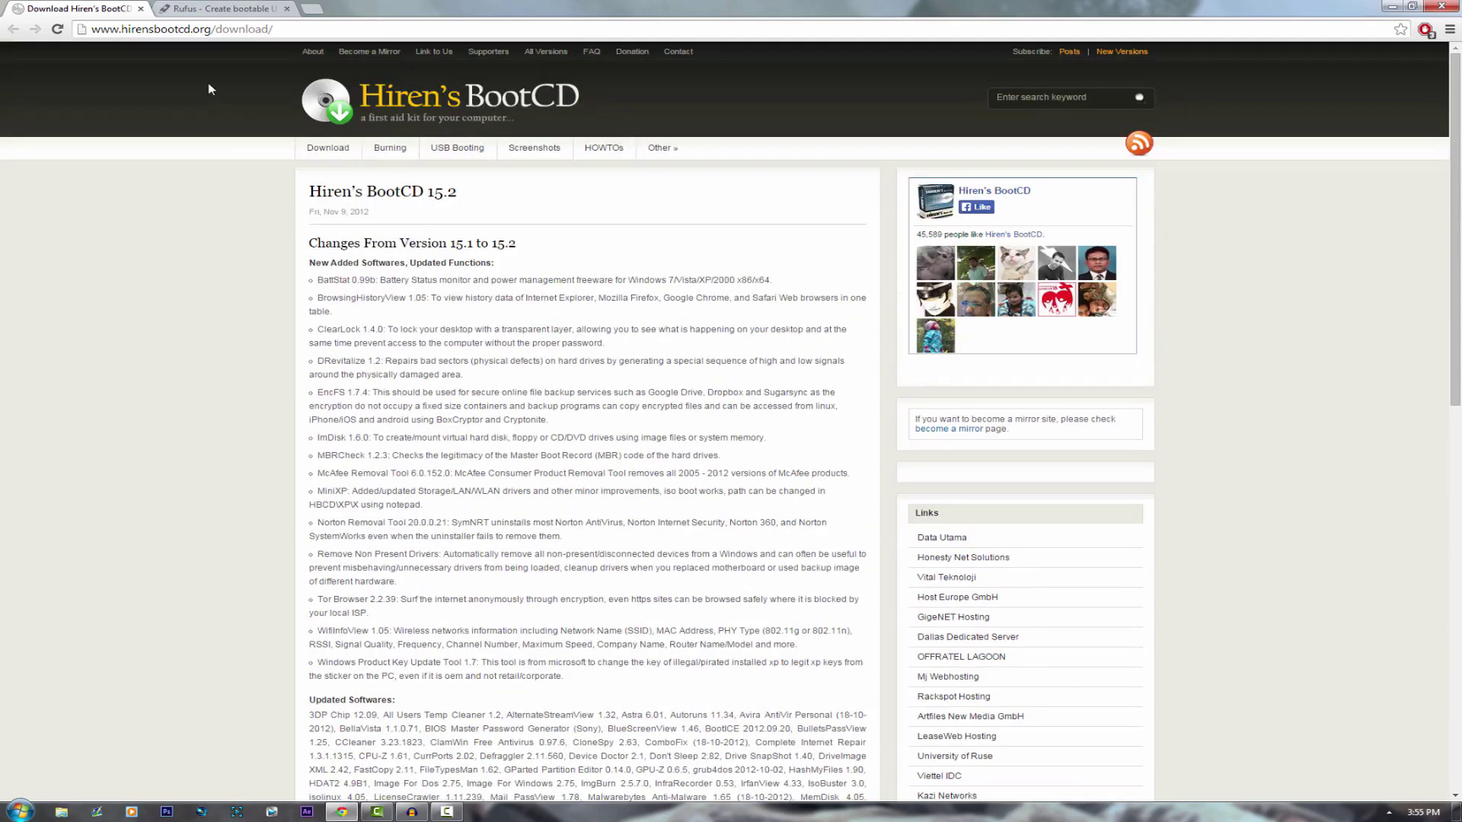
scroll(263, 445, down, 8)
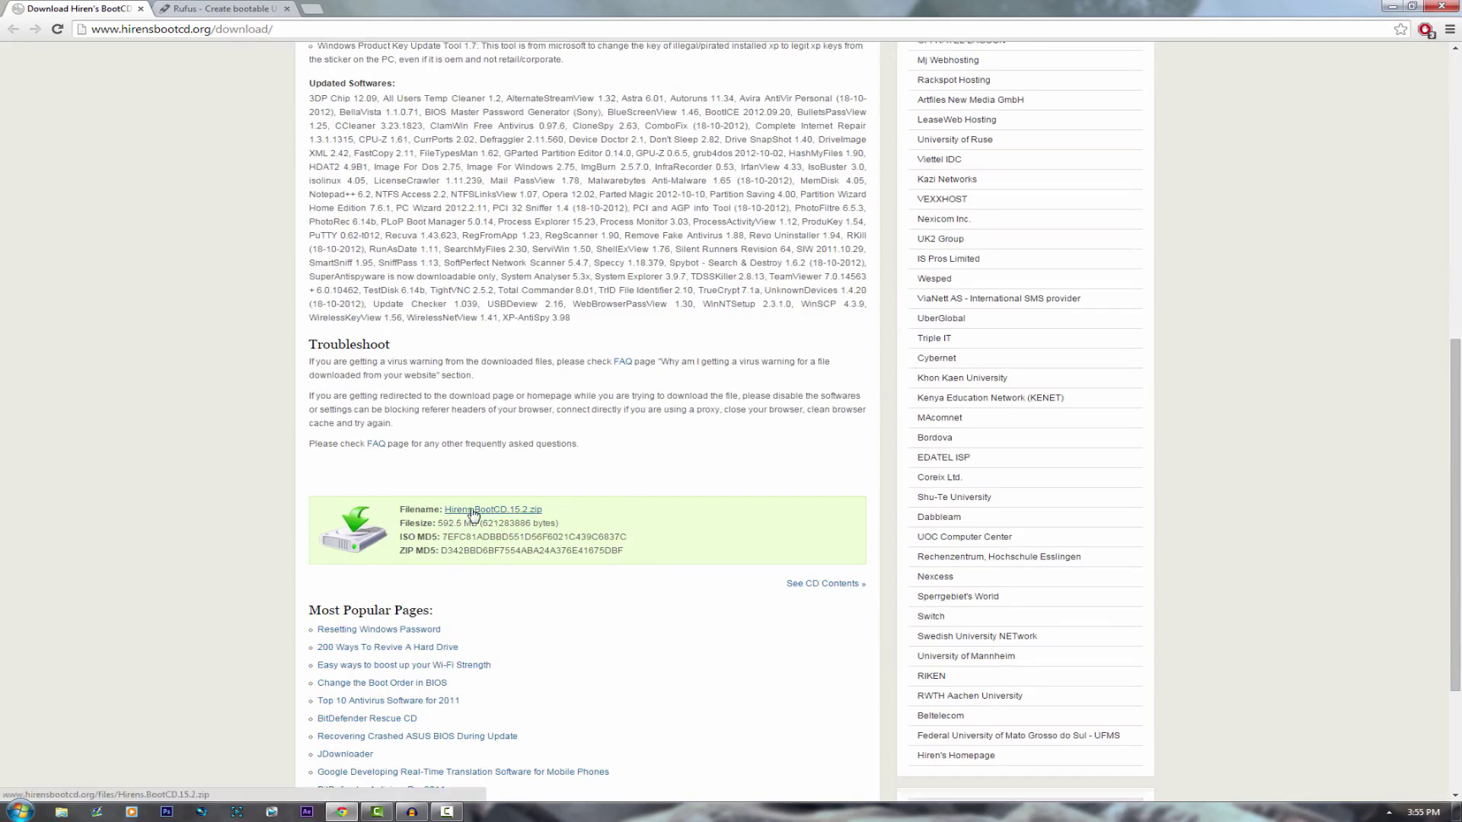
click(518, 515)
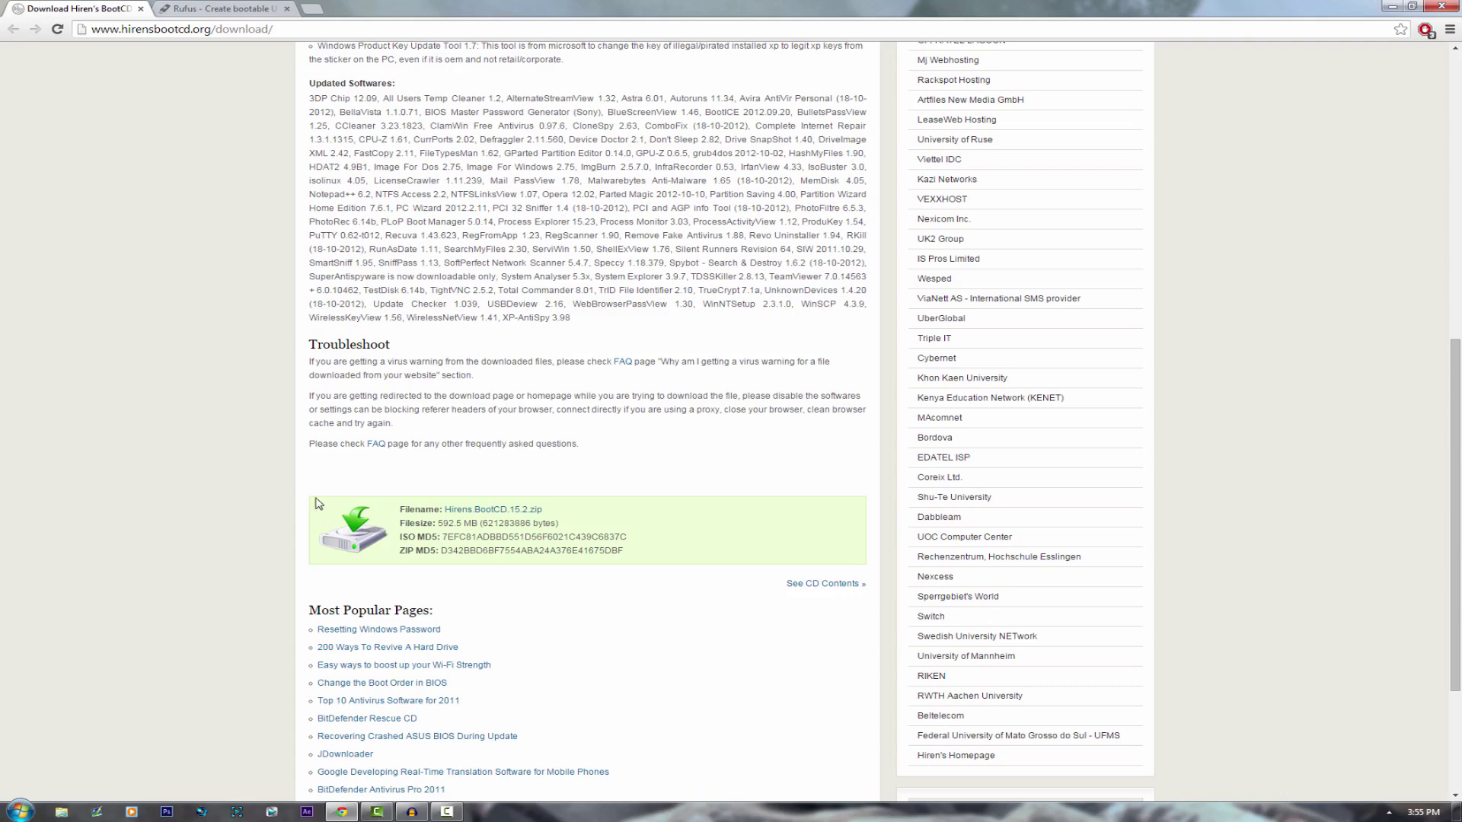
click(223, 8)
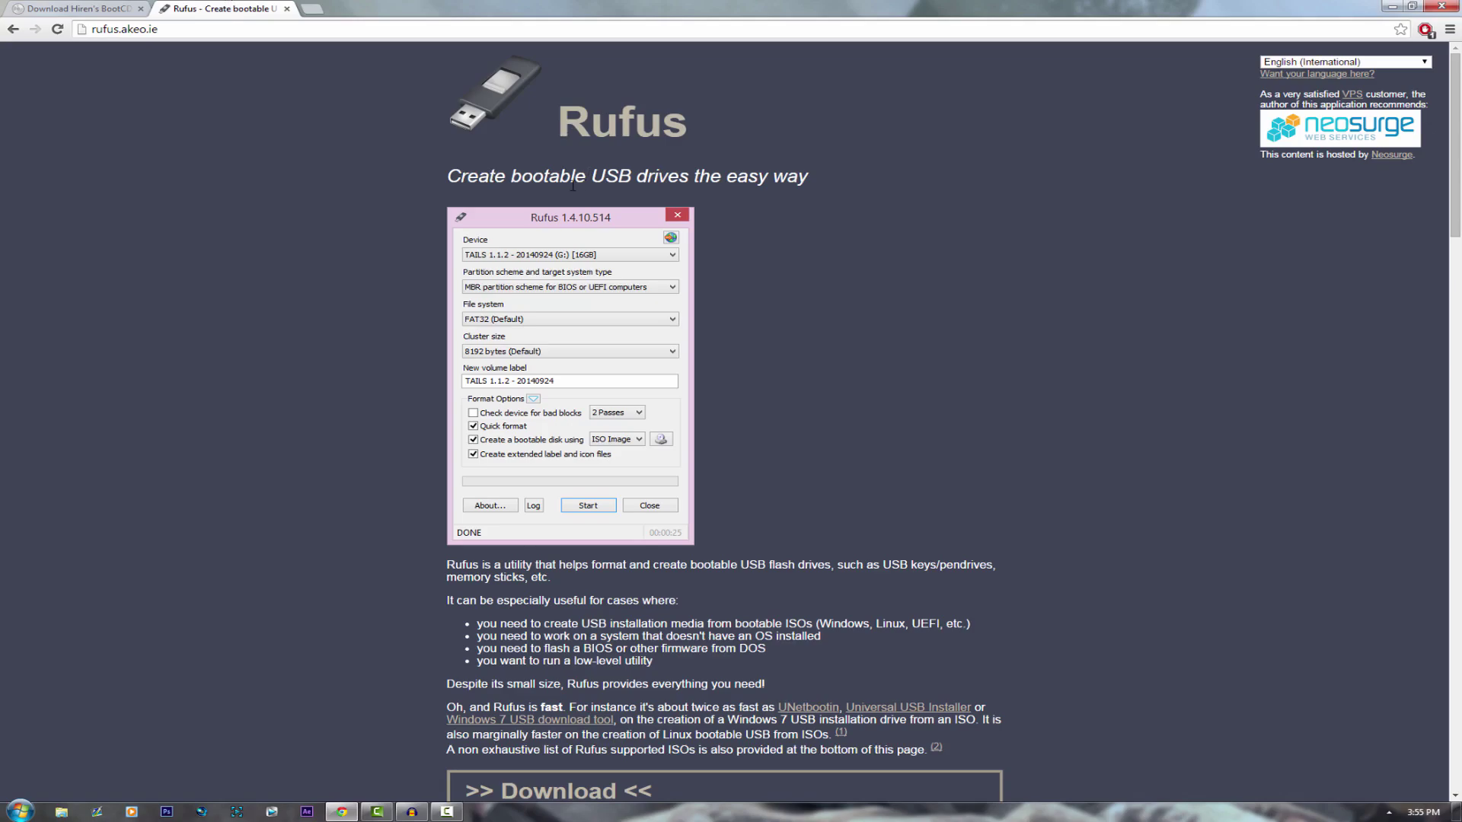
Step: Find the Rufus 1.4.10 (616 KB) download, then minimize Chrome to reveal the desktop
scroll(485, 395, down, 5)
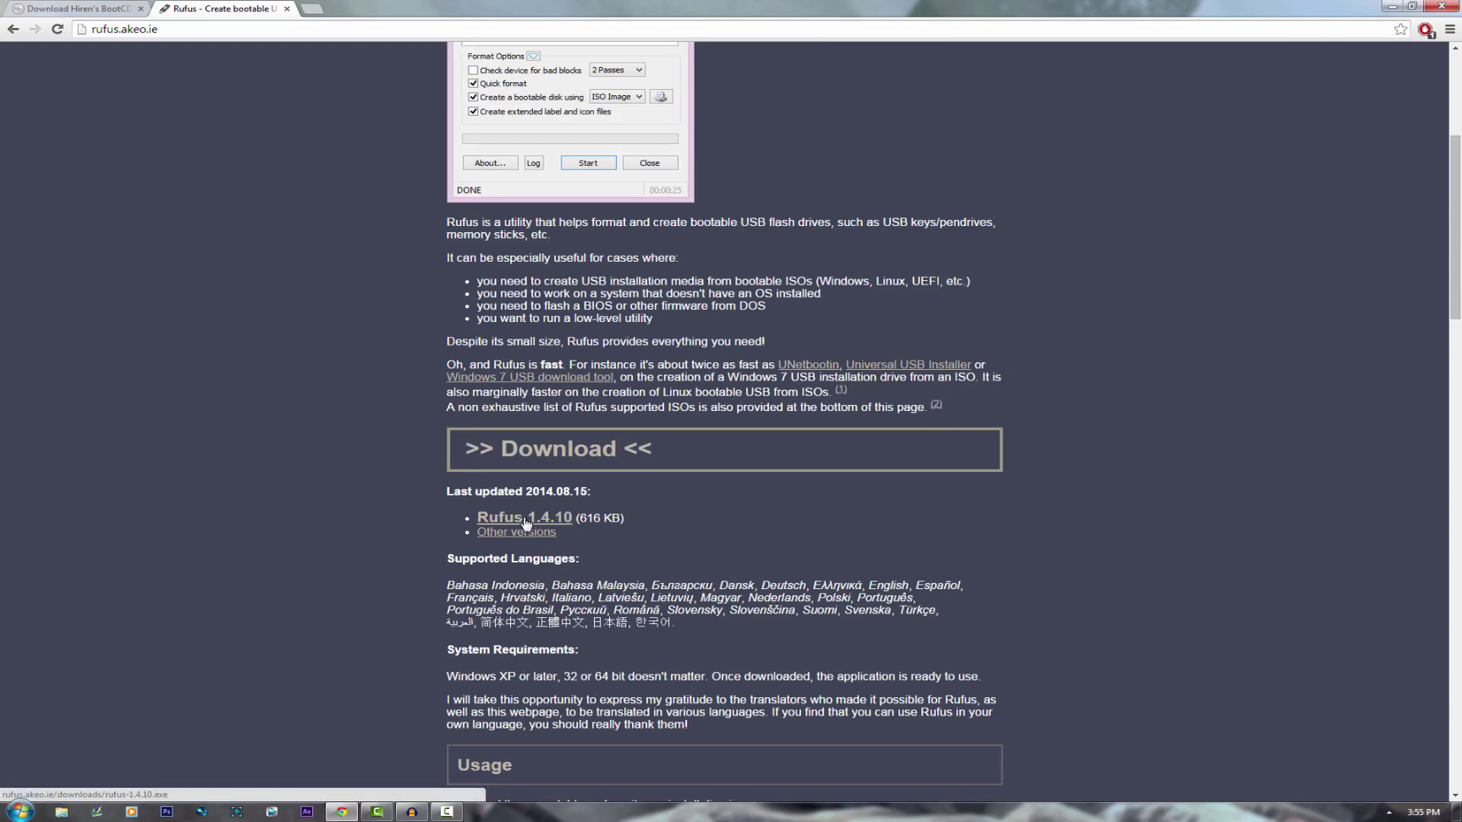
mouse_move(343, 816)
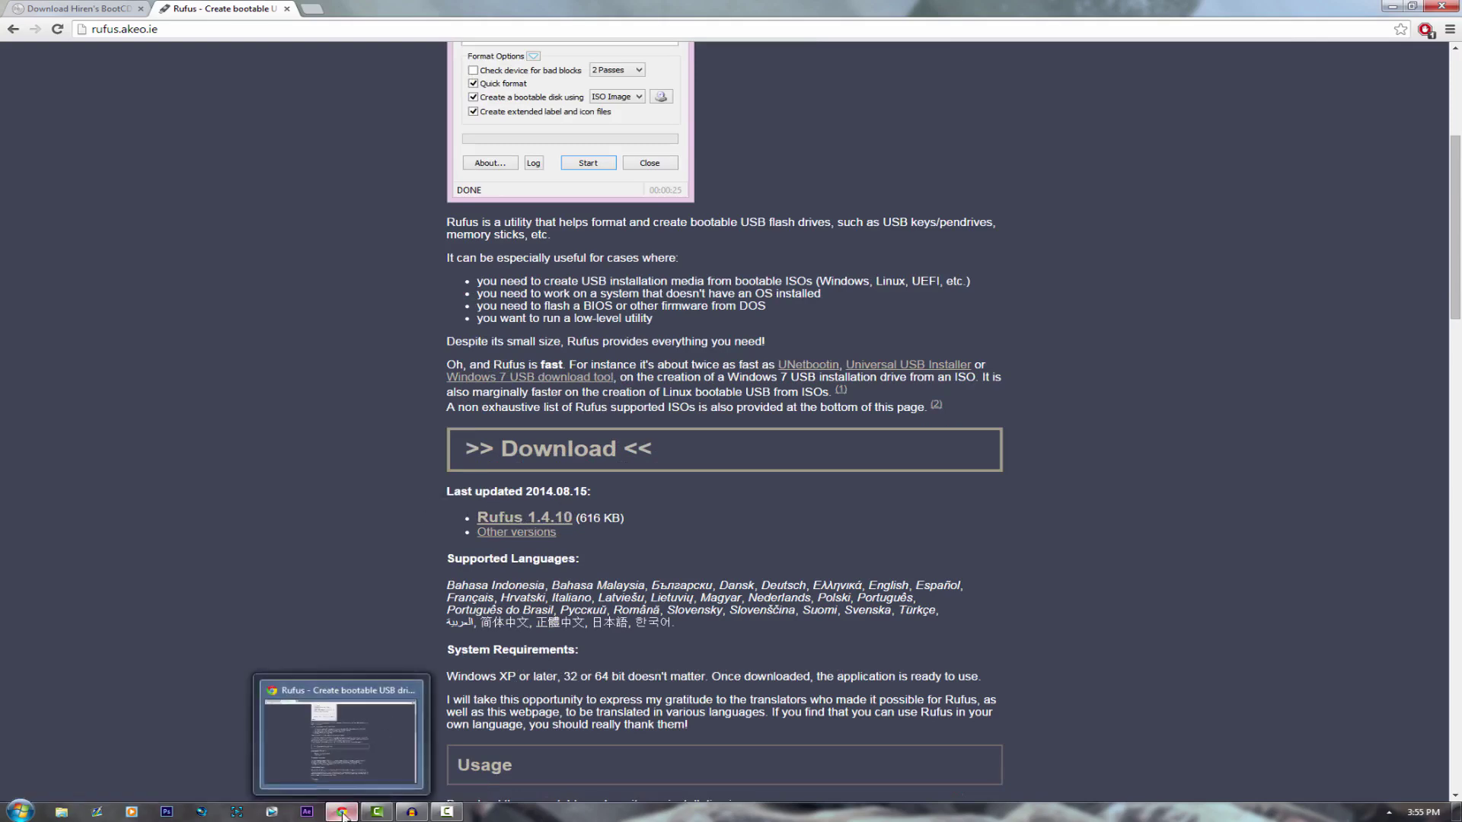
click(343, 813)
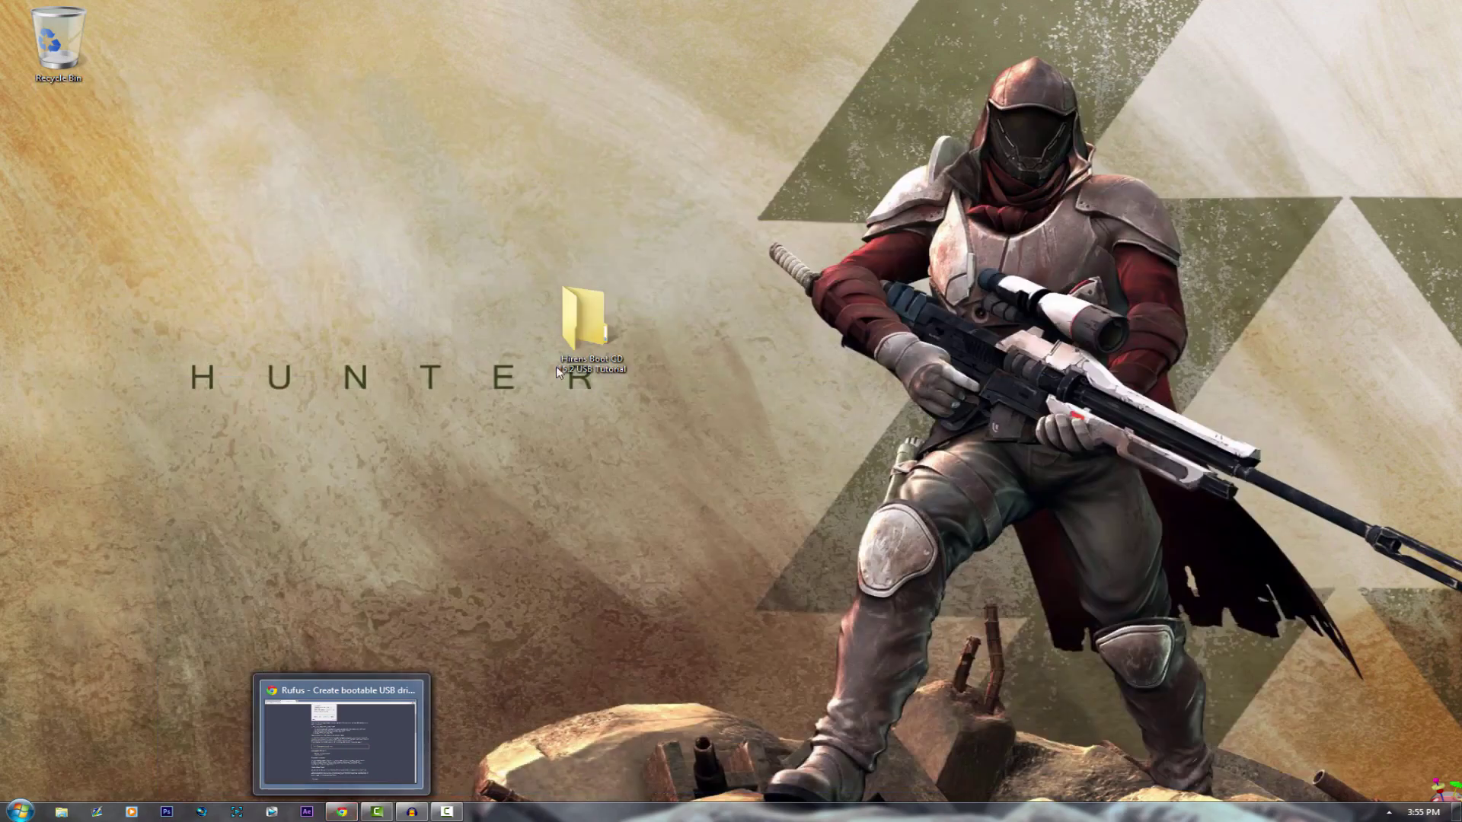
Step: Open the Hirens Boot CD 15.2 USB Tutorial folder and inspect the ISO in its 15.2 subfolder
double_click(584, 307)
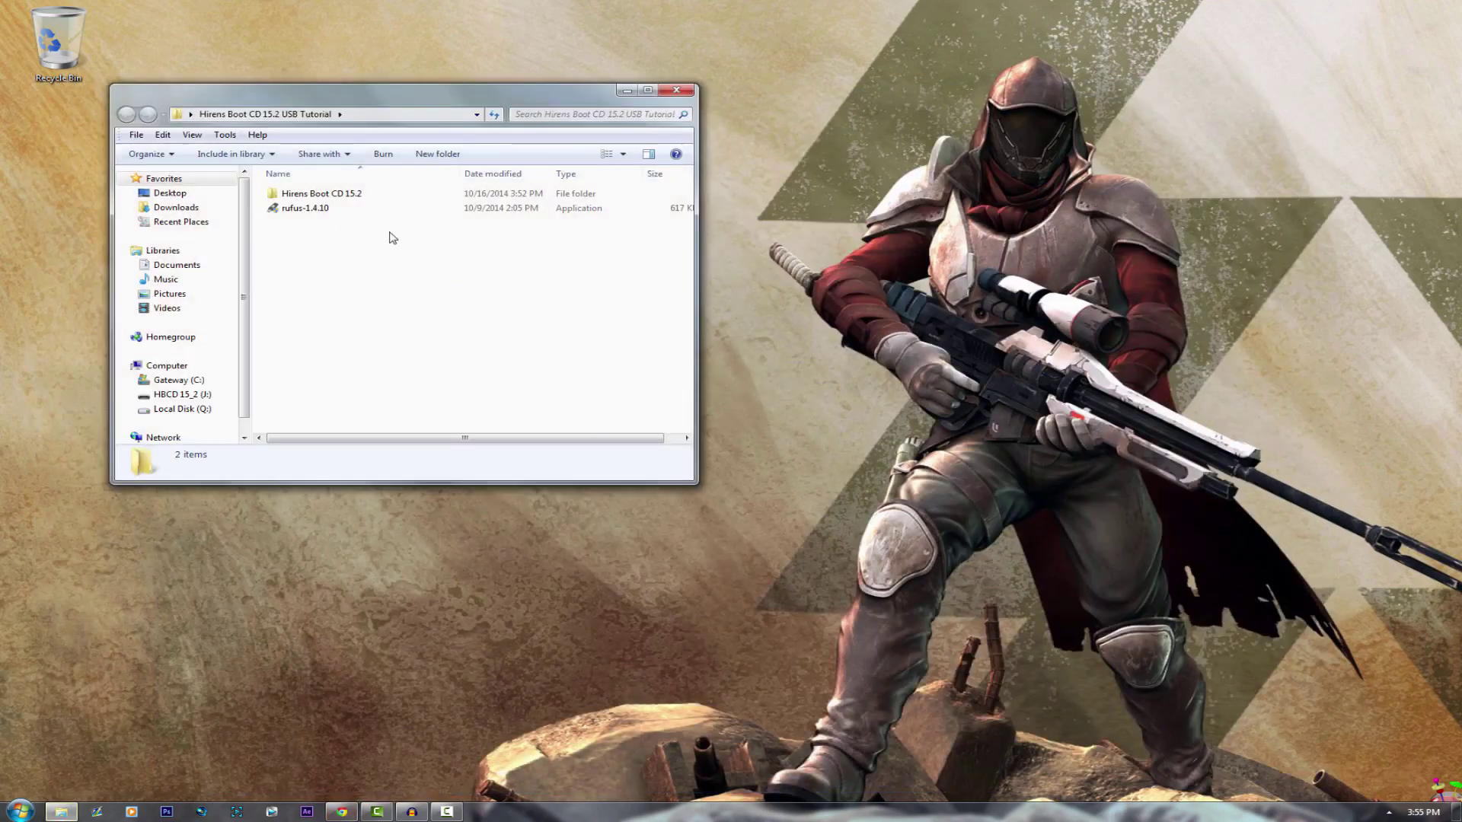
click(312, 195)
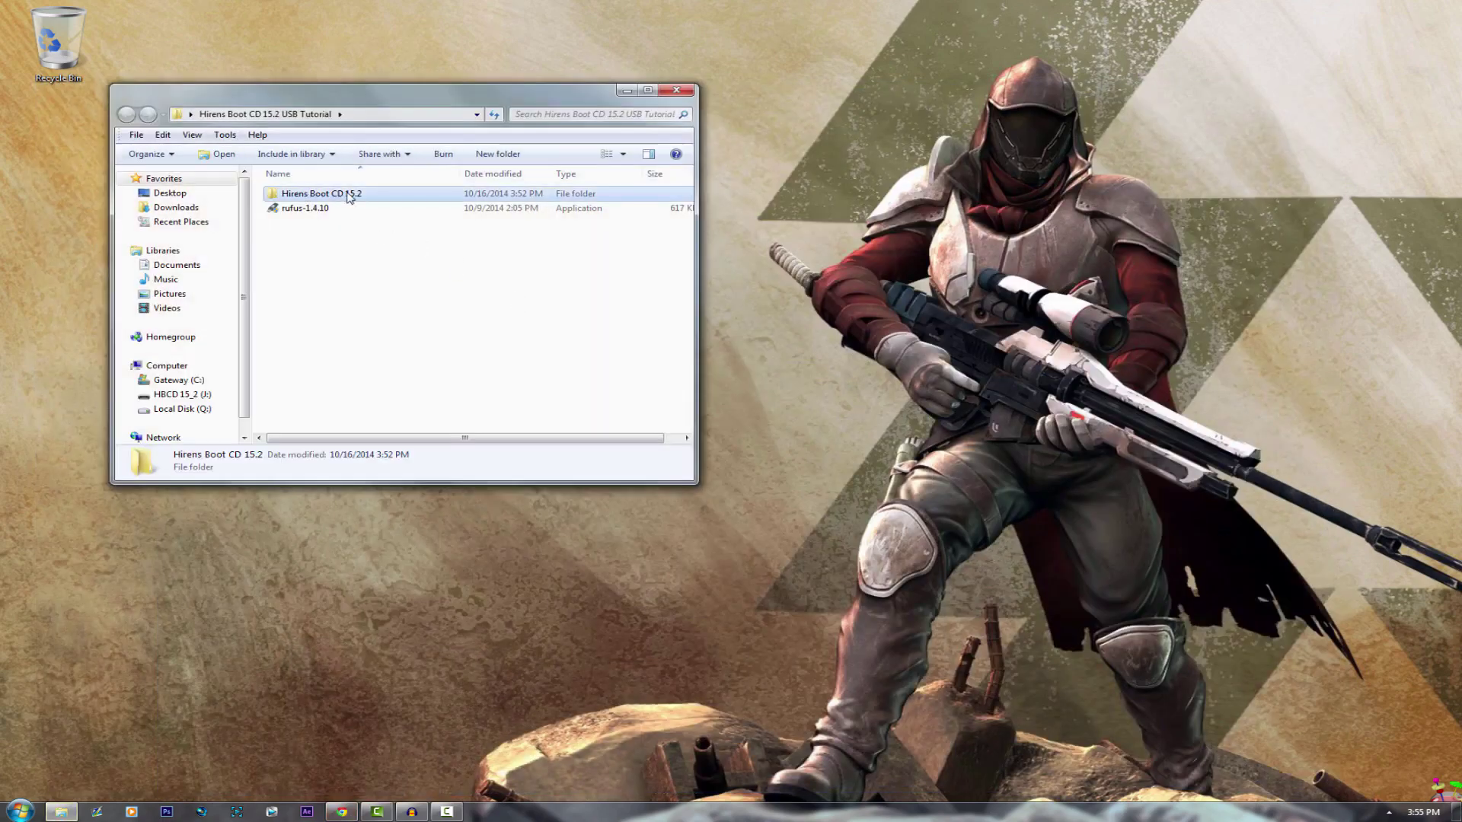
right_click(348, 195)
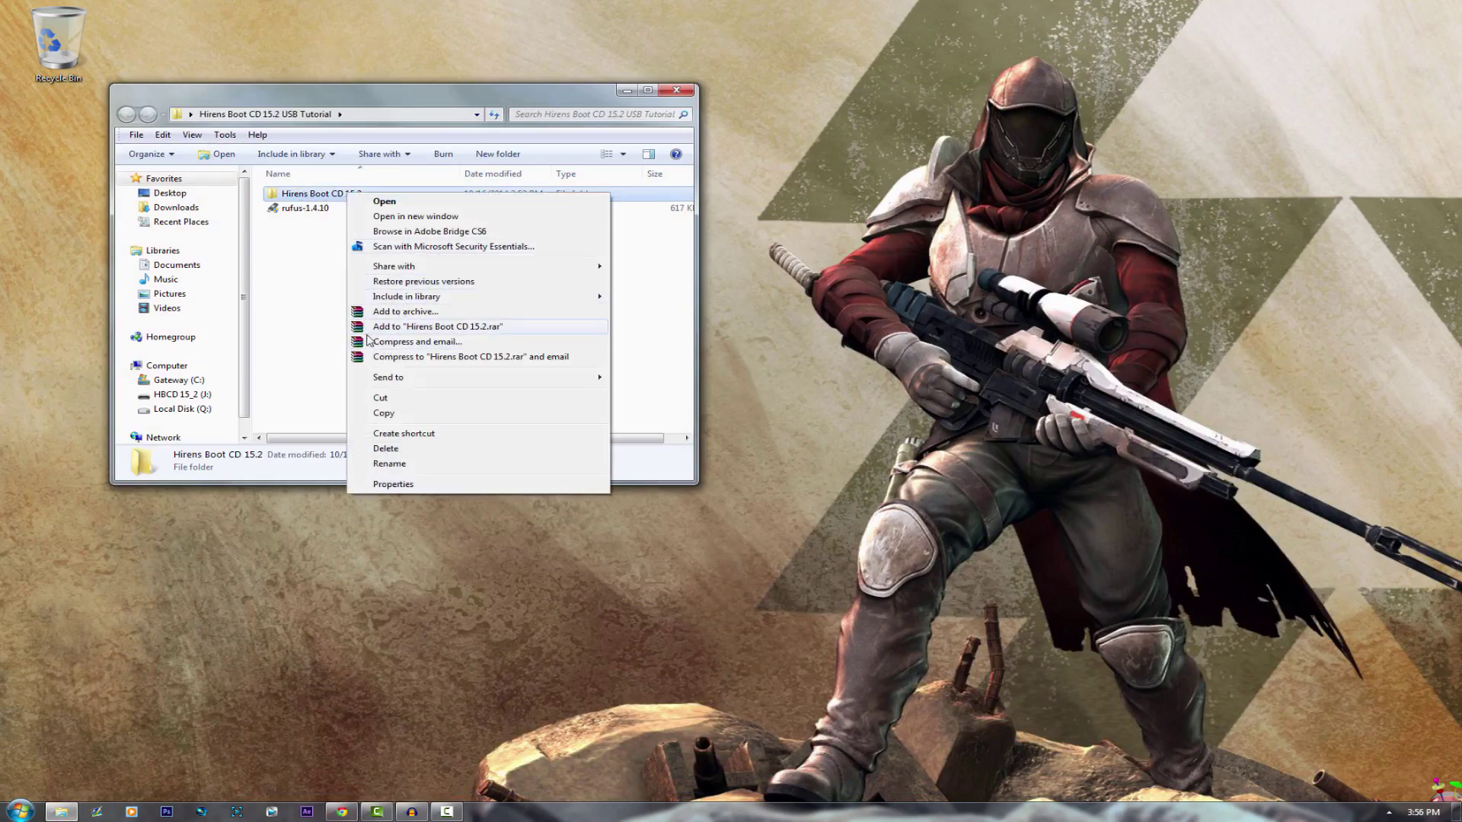
click(321, 259)
double_click(317, 196)
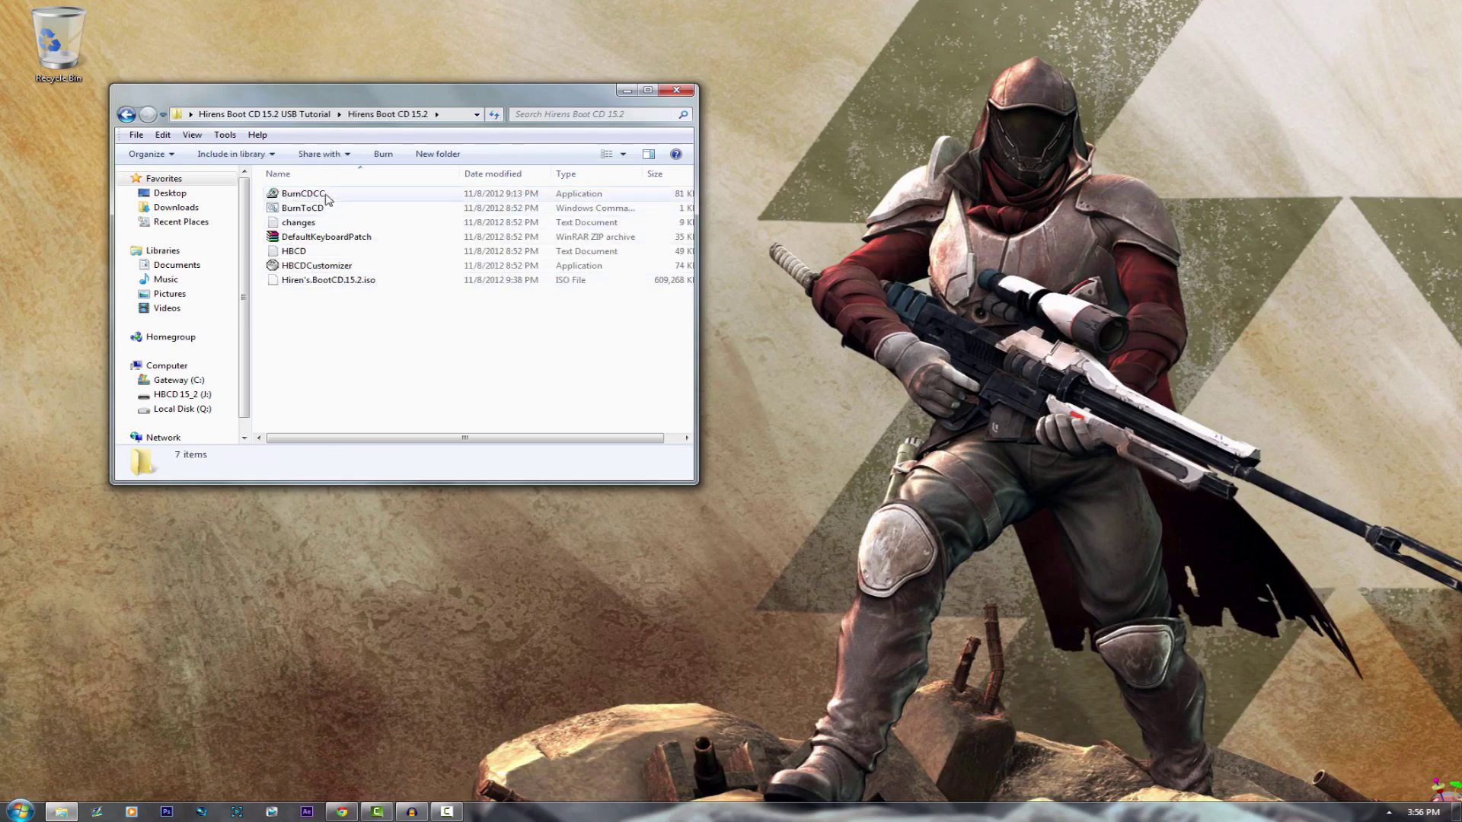
click(127, 114)
Step: Run rufus-1.4.10 as administrator
click(319, 210)
right_click(320, 210)
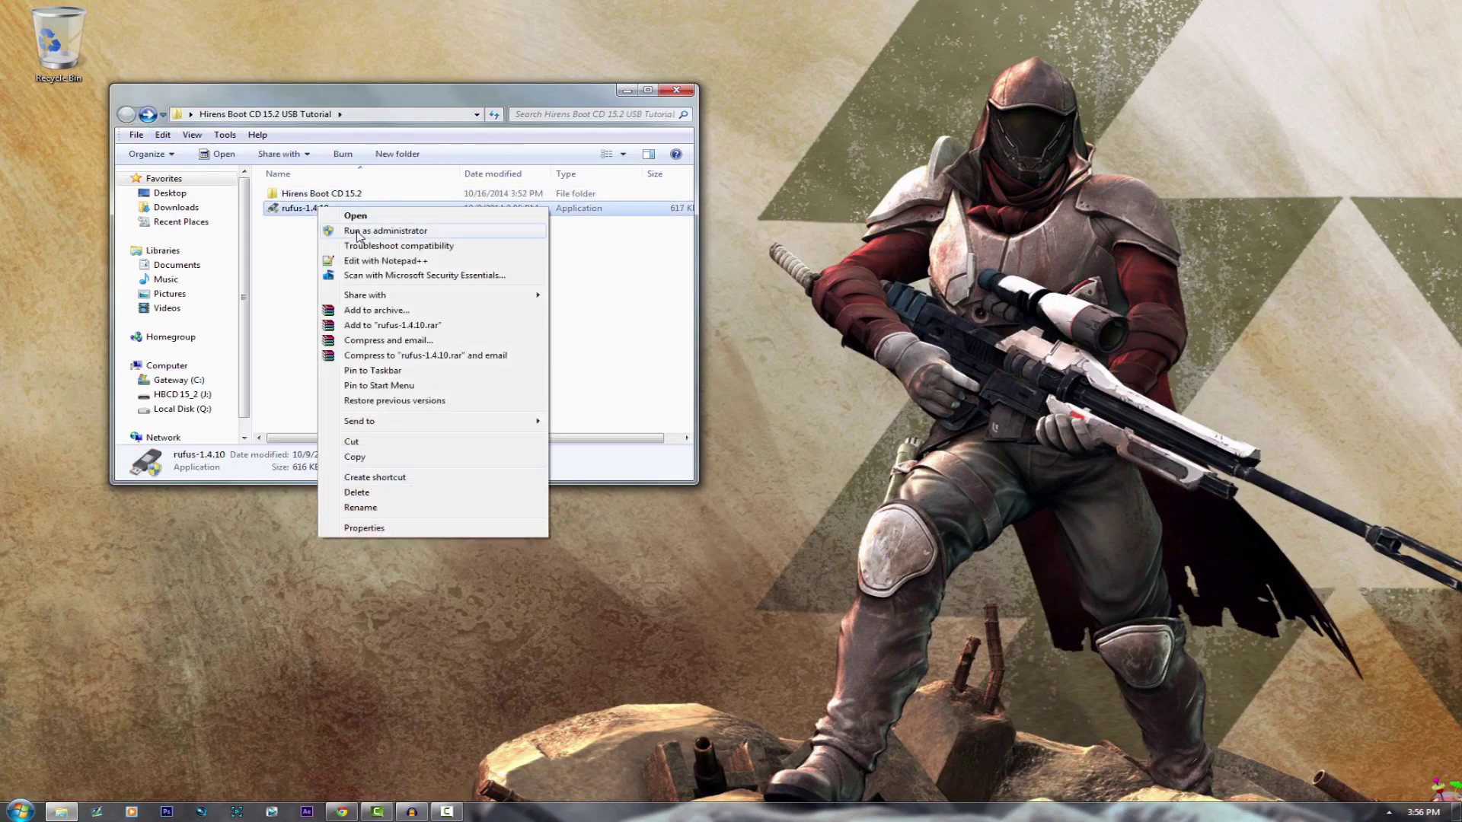
click(357, 230)
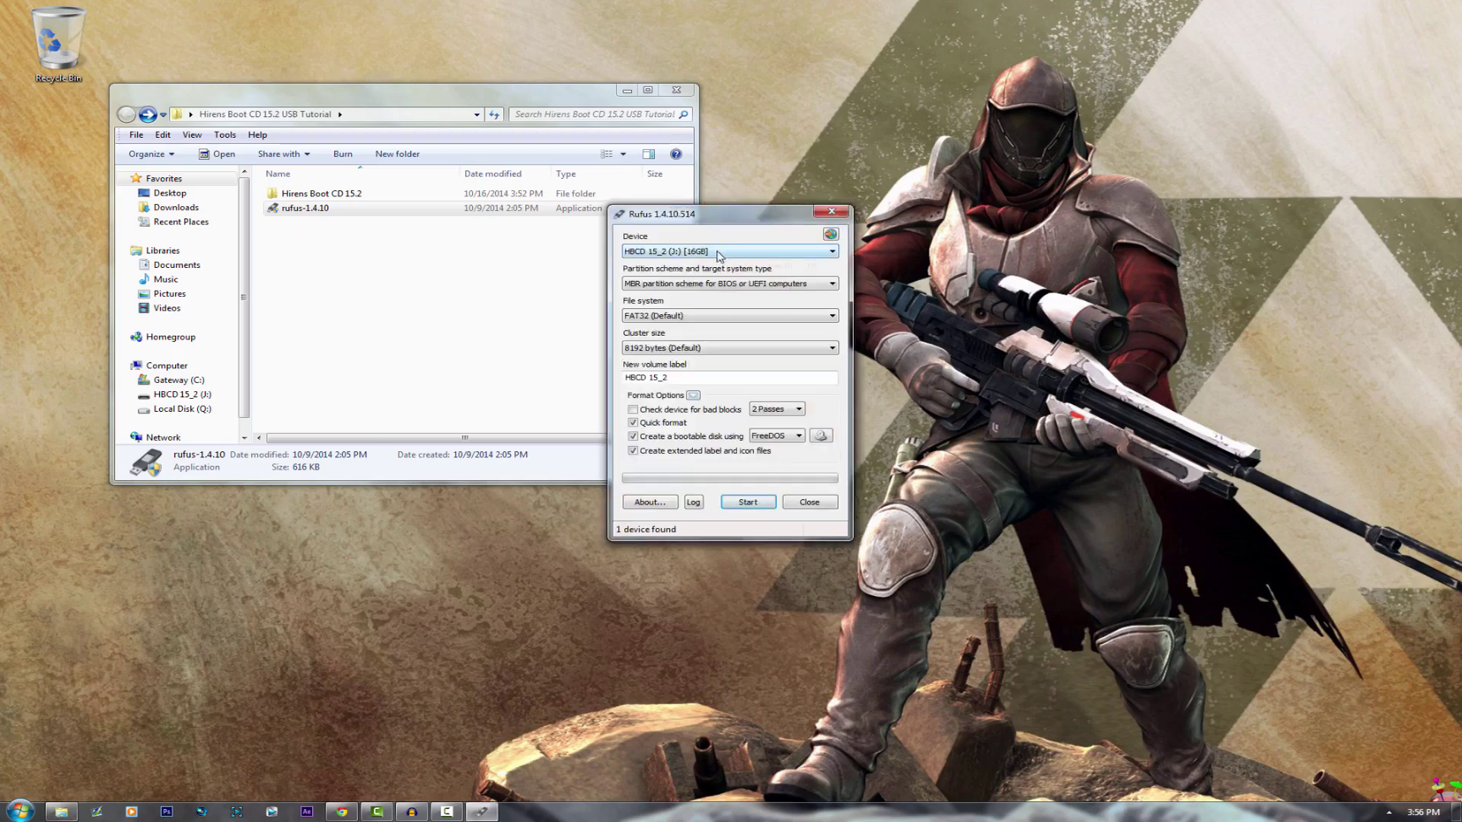
Step: Reposition the Rufus window and confirm HBCD 15_2 (J:) as the target drive
drag(690, 215, 858, 188)
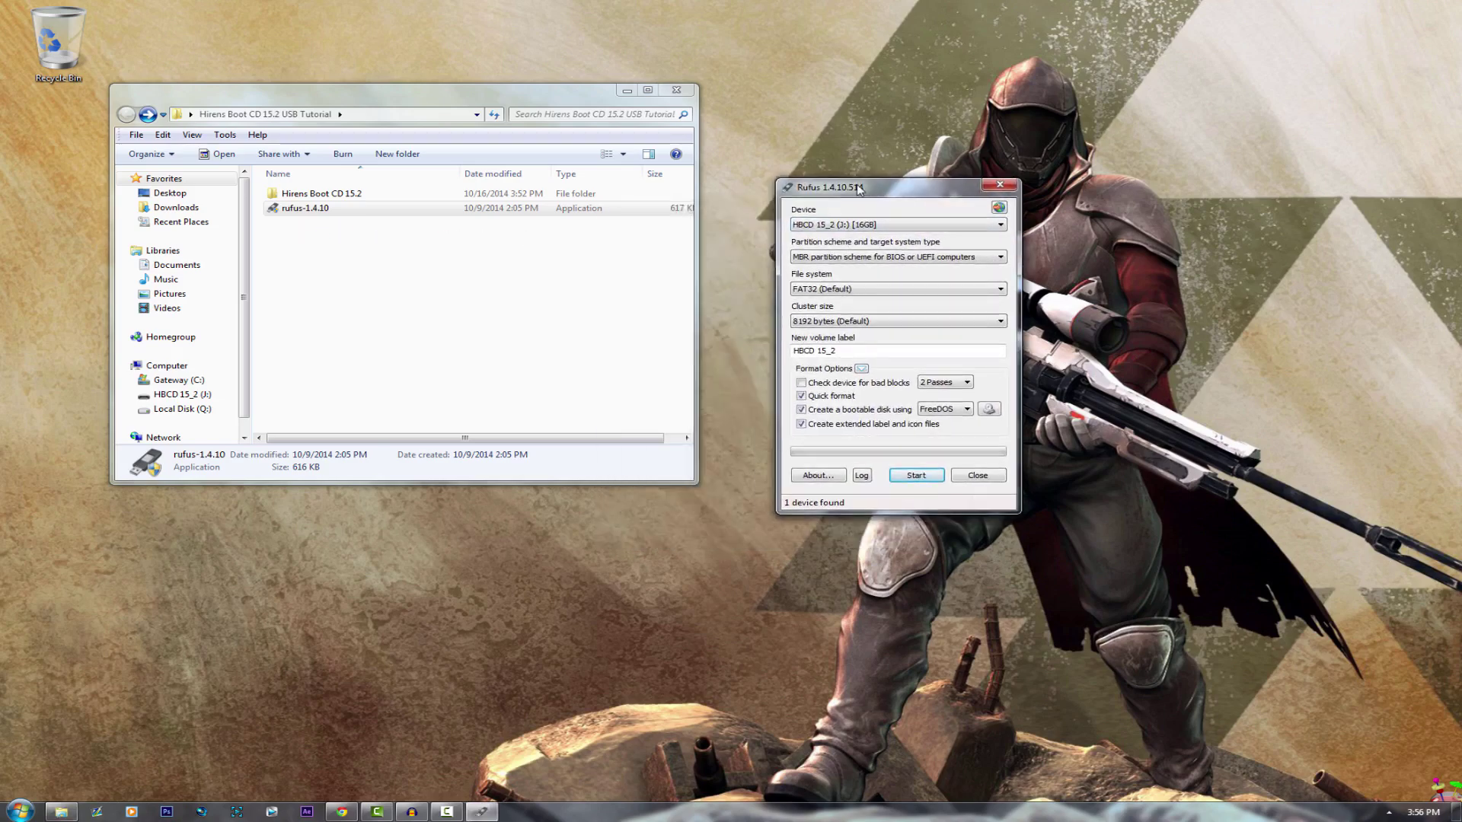
click(841, 226)
click(823, 228)
click(823, 229)
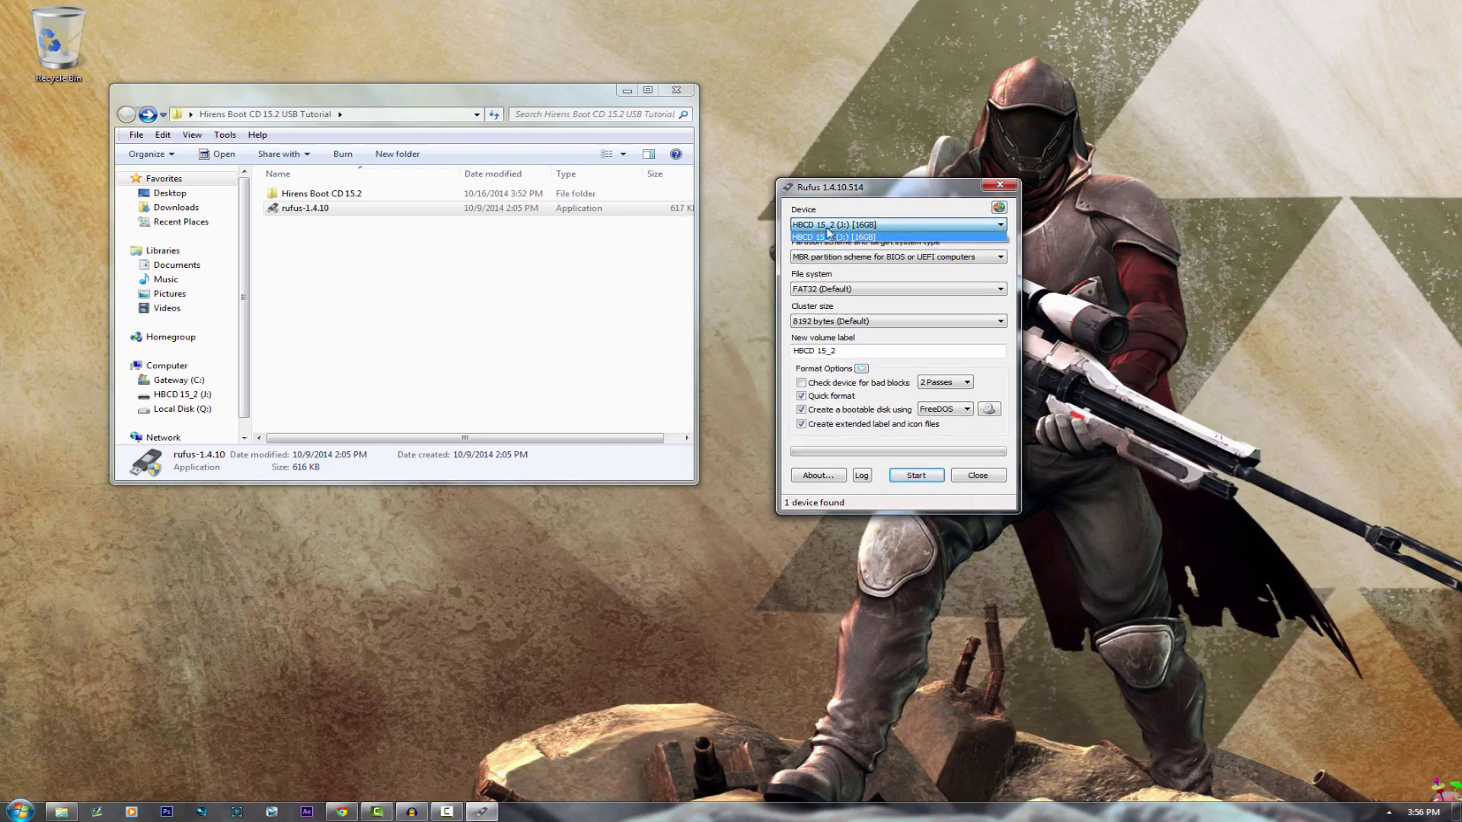
click(841, 227)
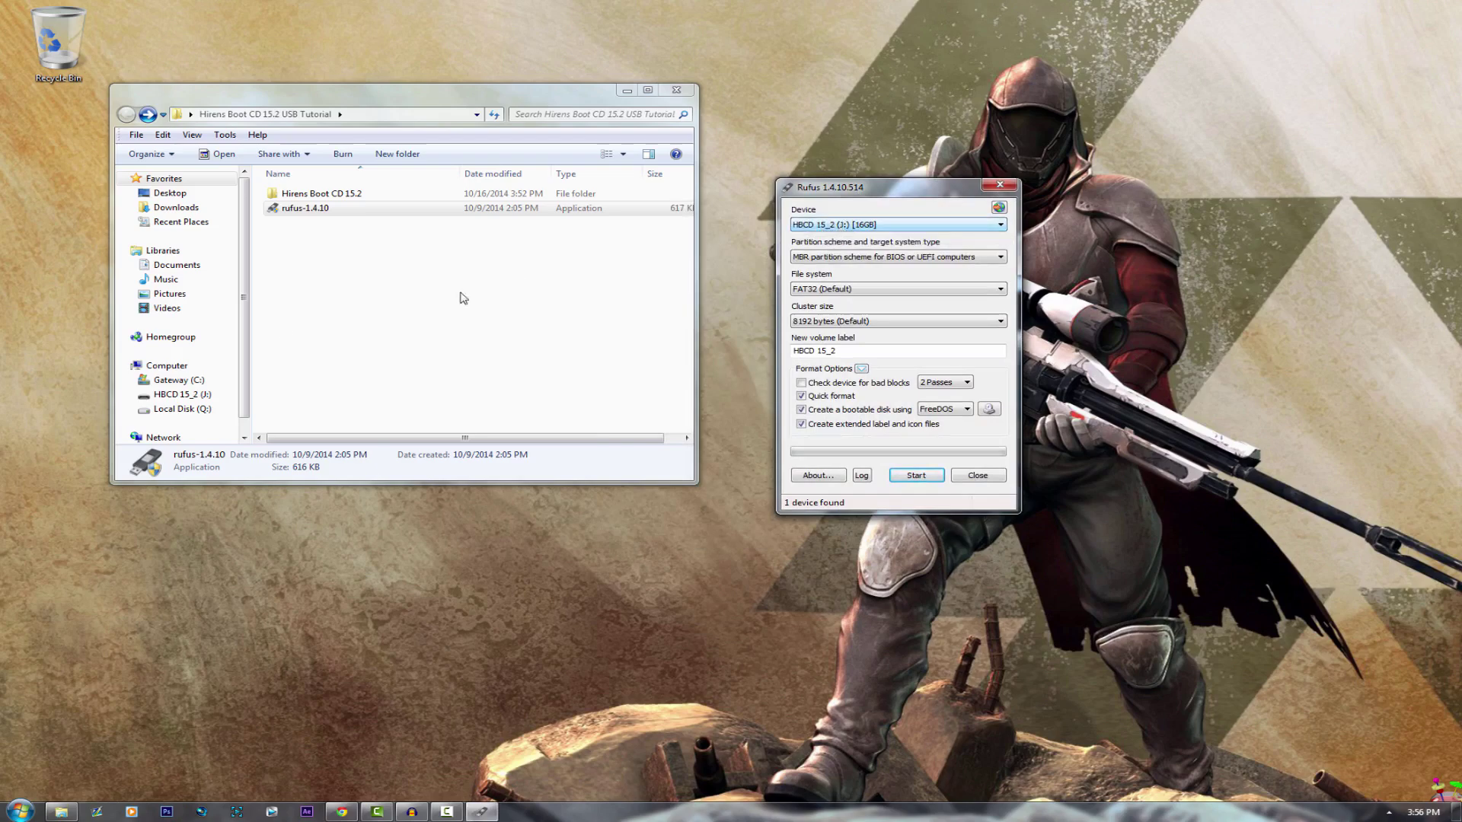
click(144, 396)
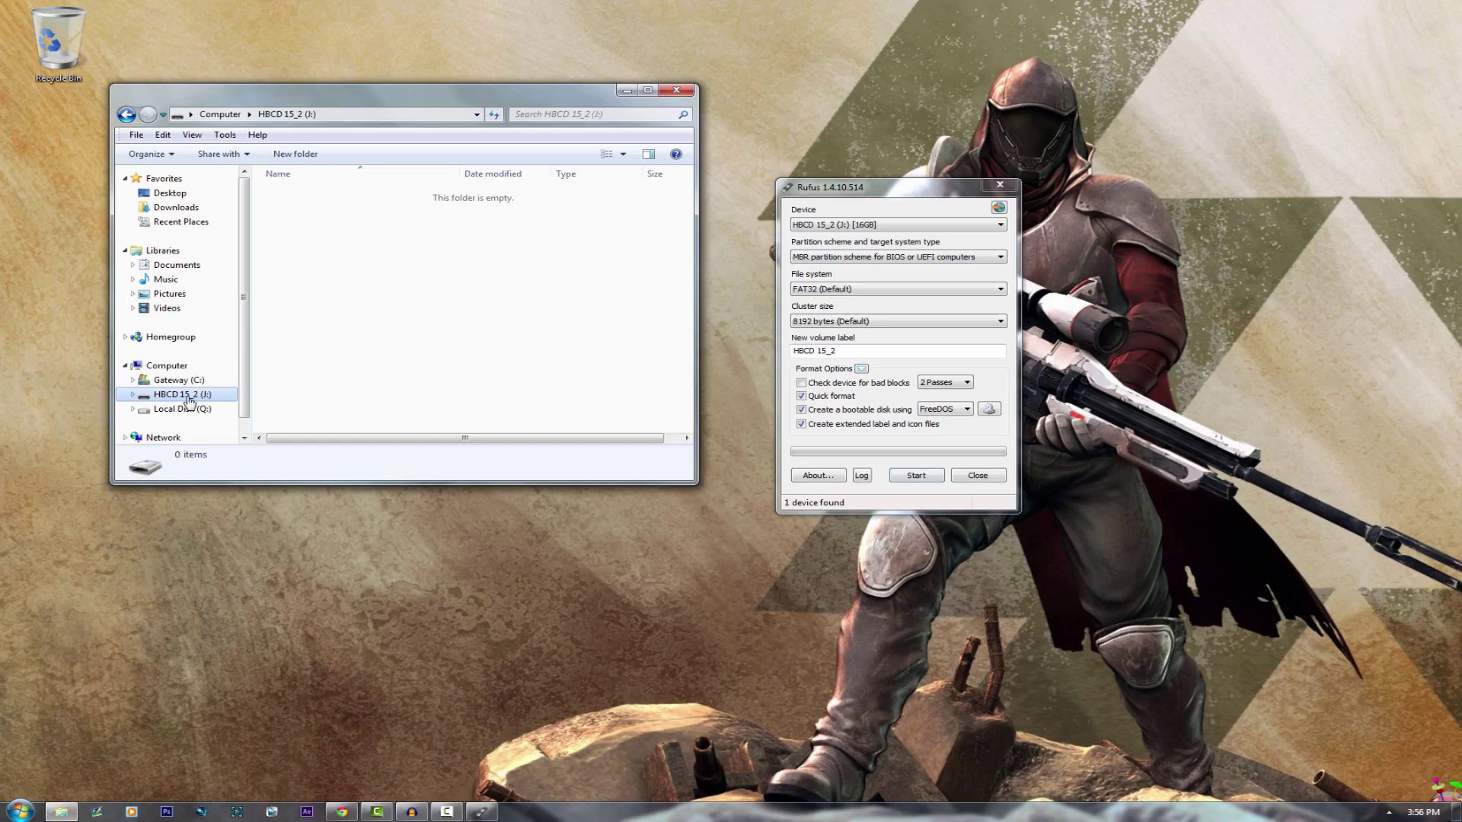
click(834, 226)
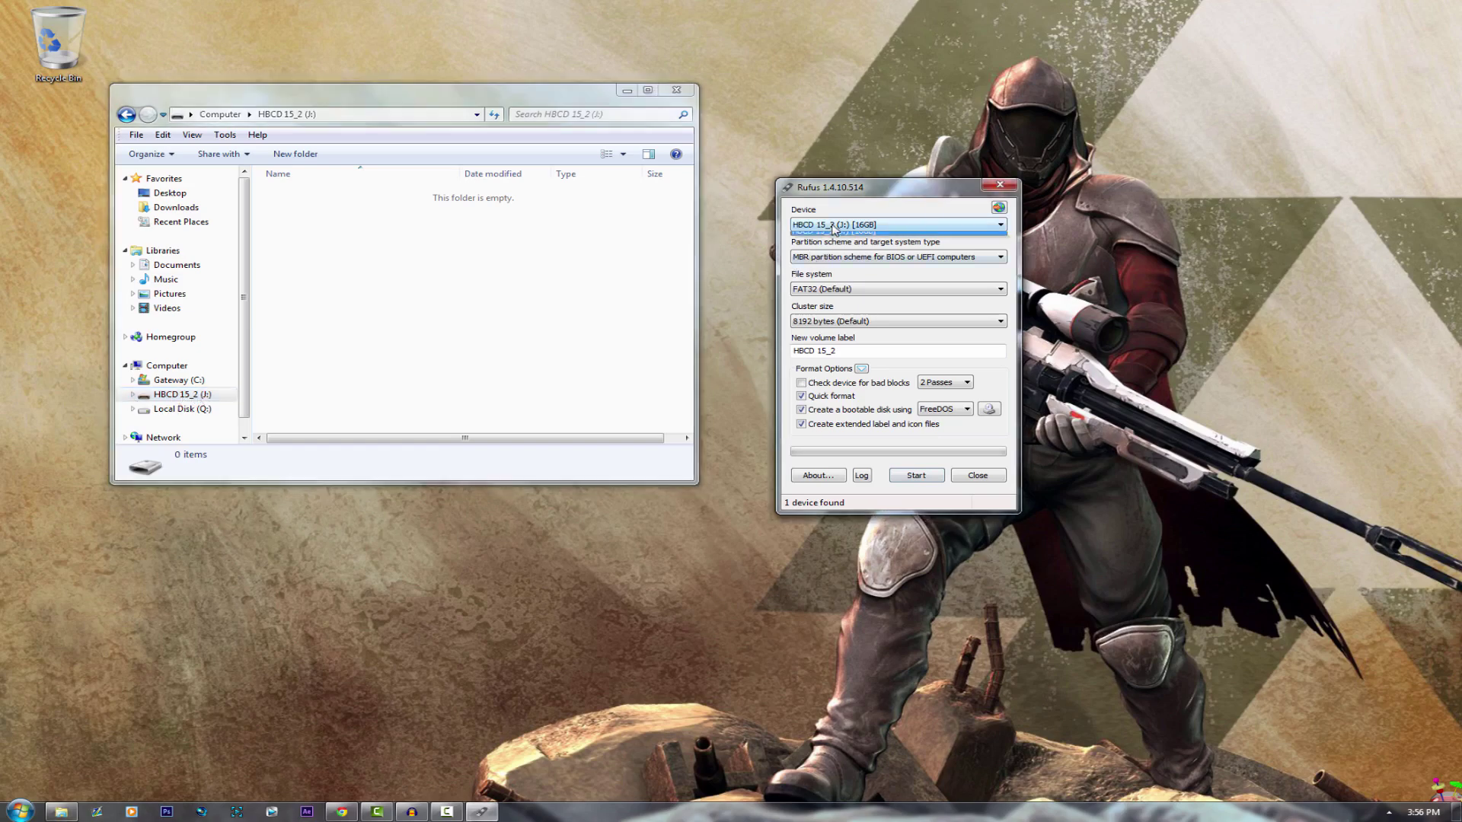
click(834, 227)
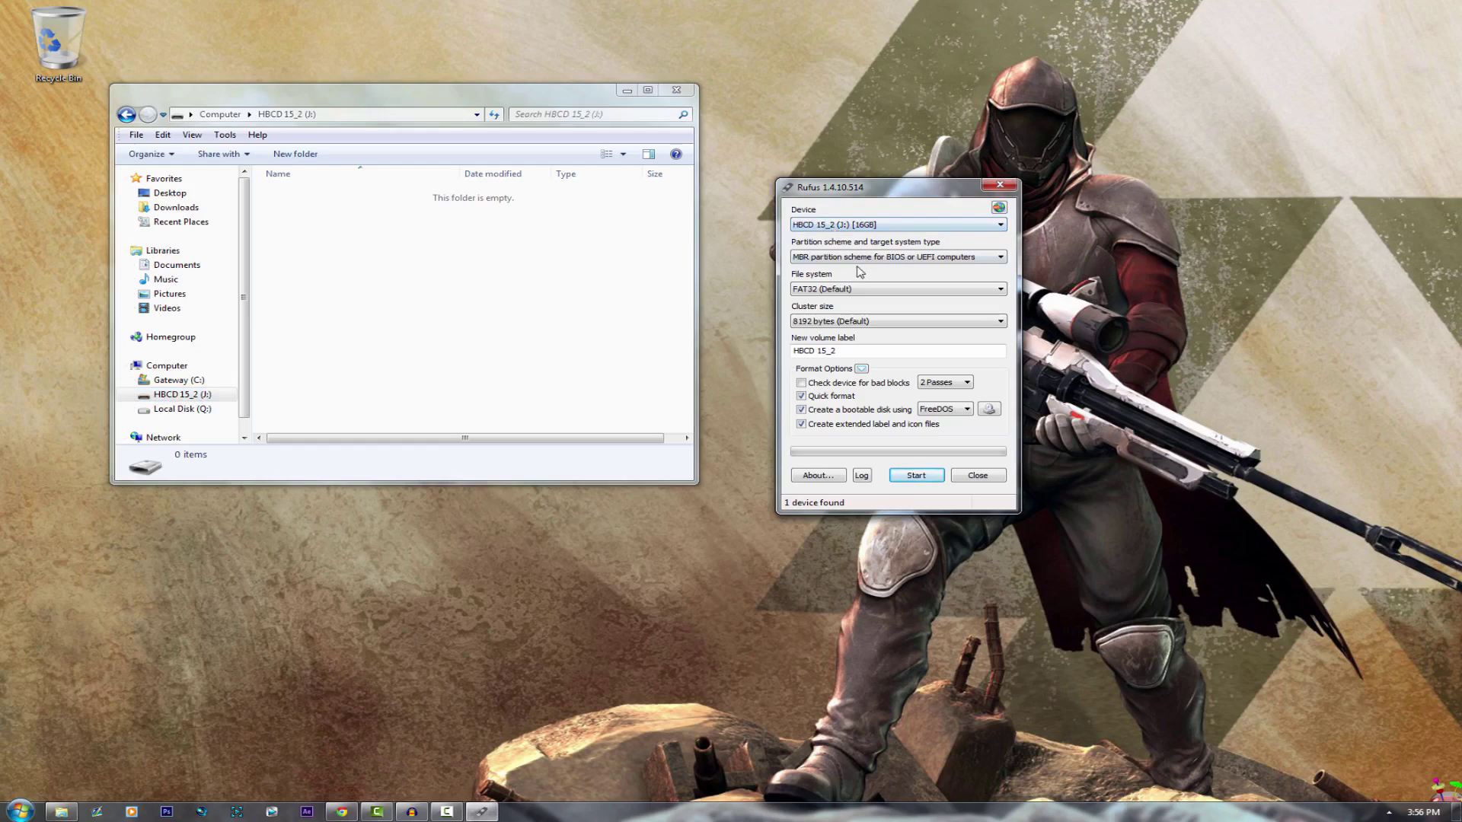
Step: Keep the MBR scheme for BIOS or UEFI and set the boot method to ISO Image
mouse_move(854, 262)
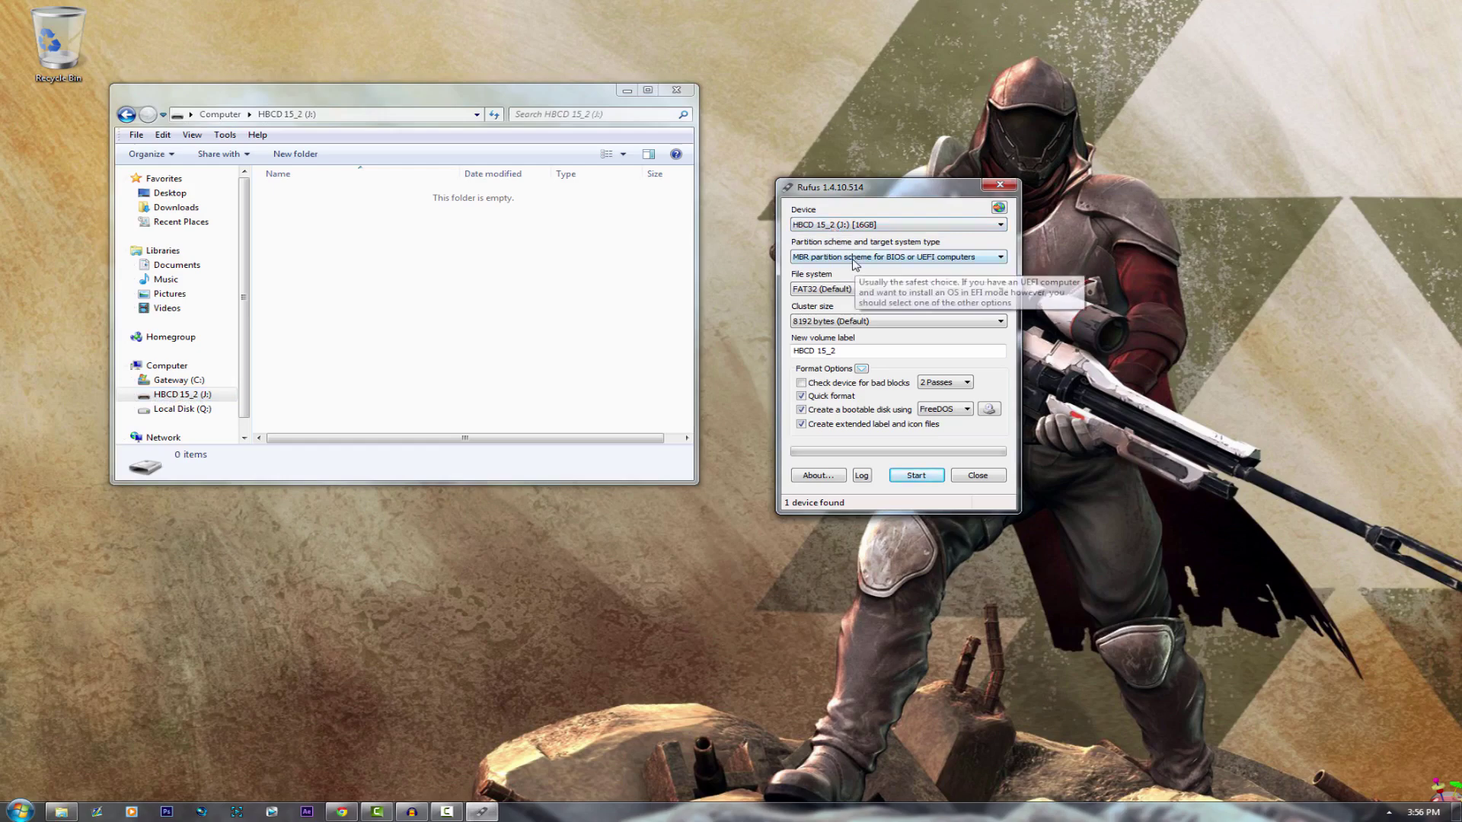
click(949, 259)
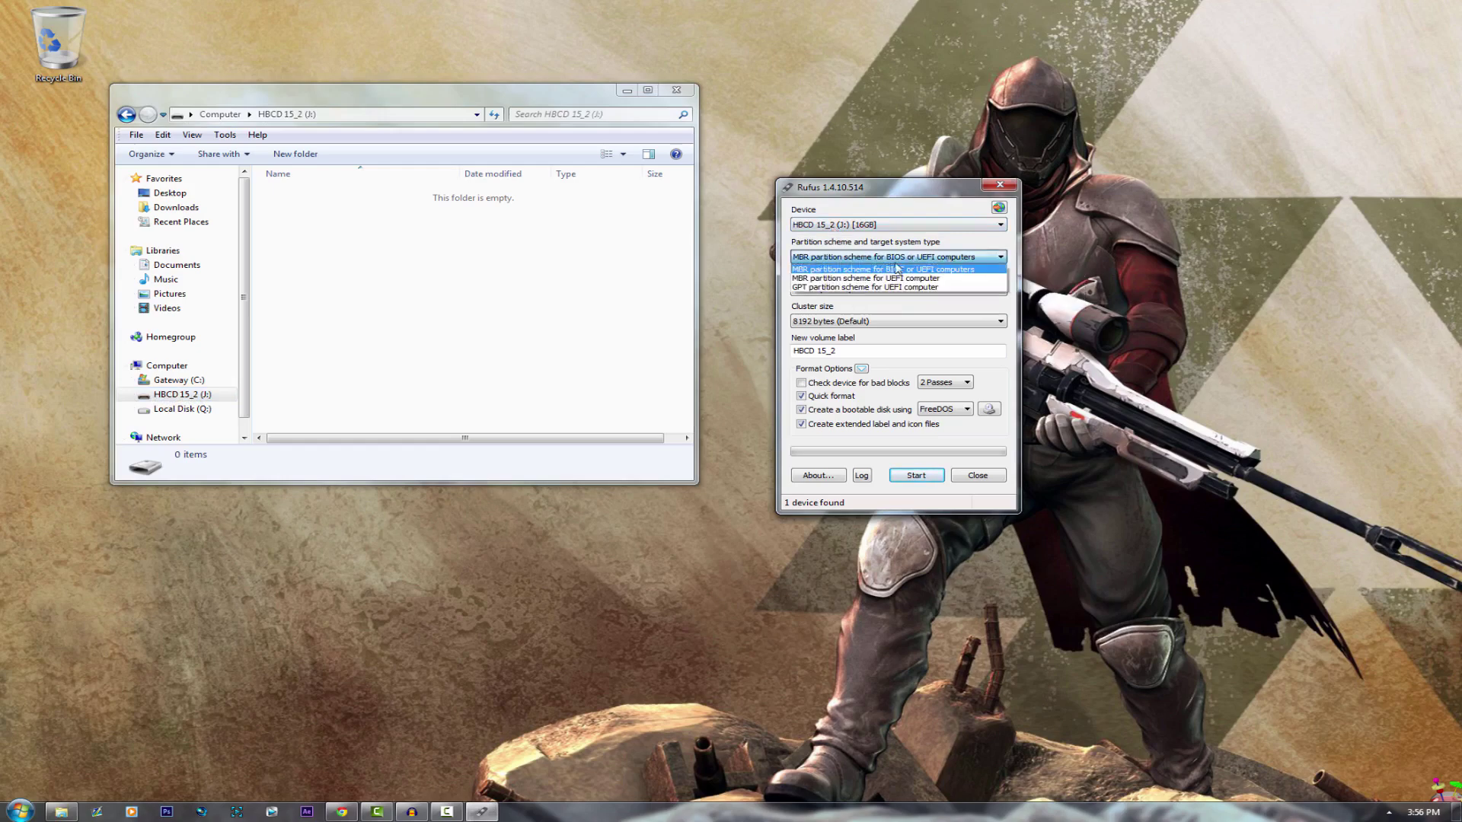
click(840, 259)
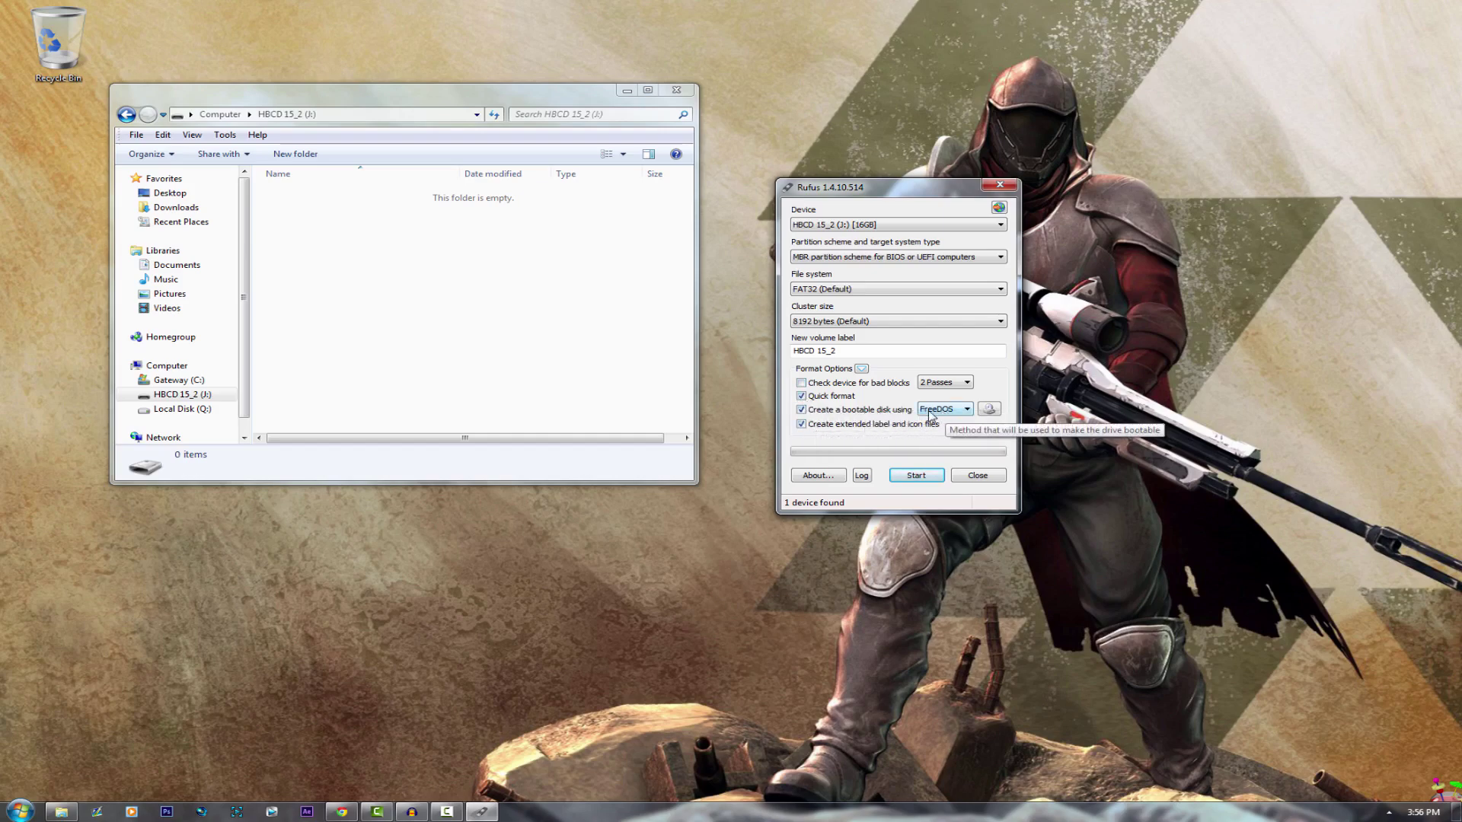
click(956, 412)
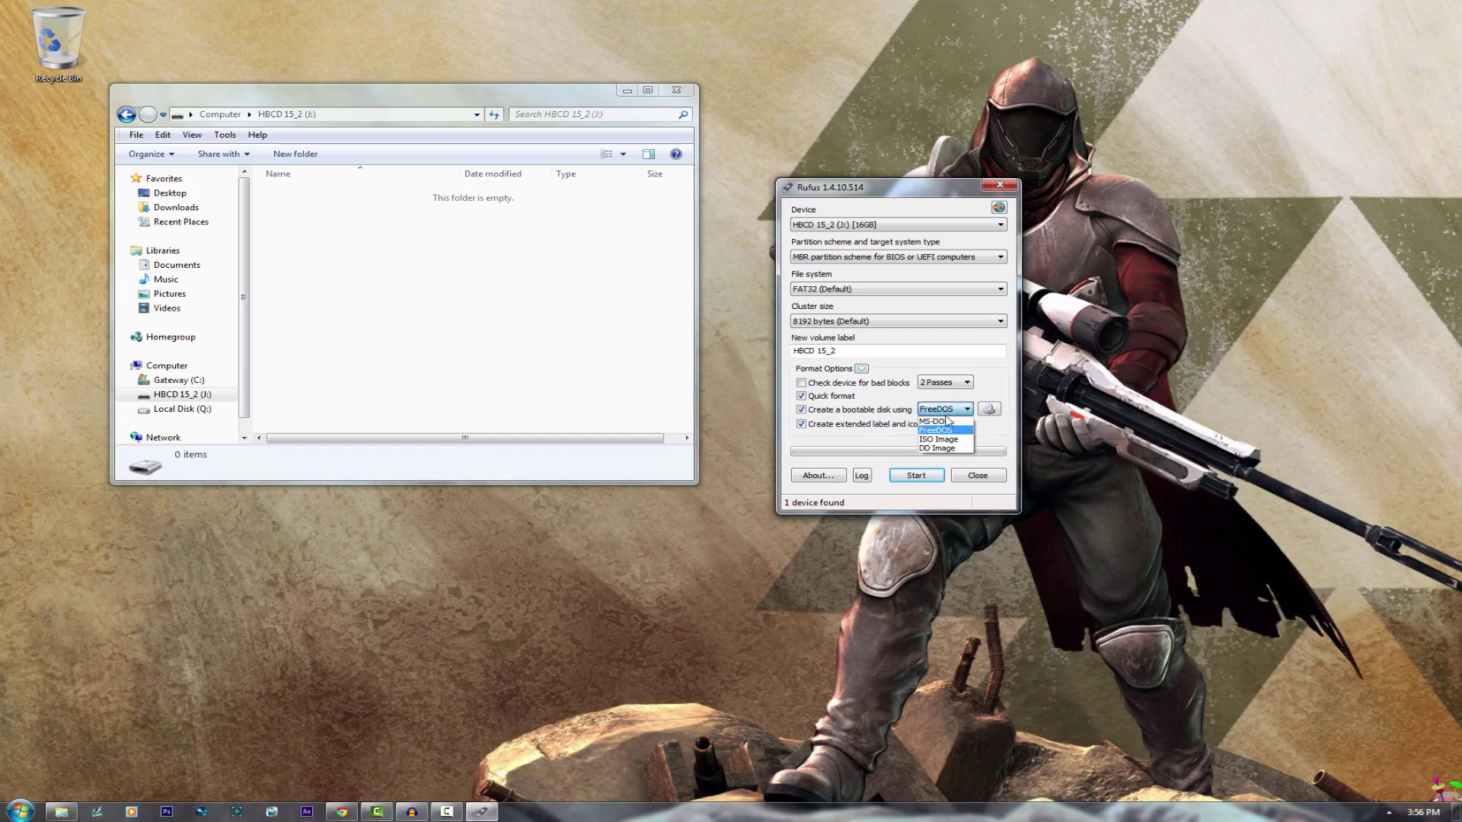
click(945, 440)
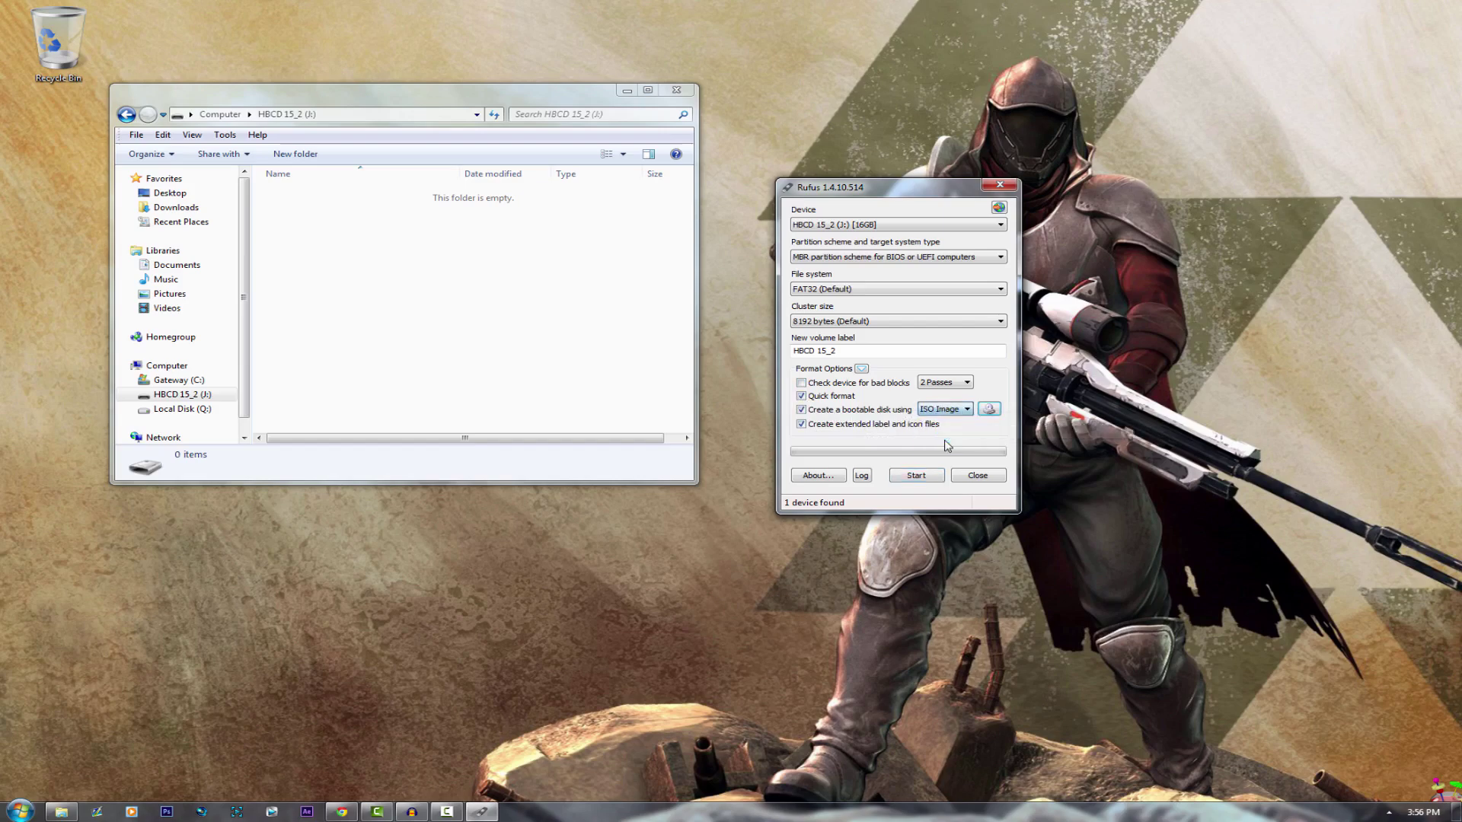
click(984, 415)
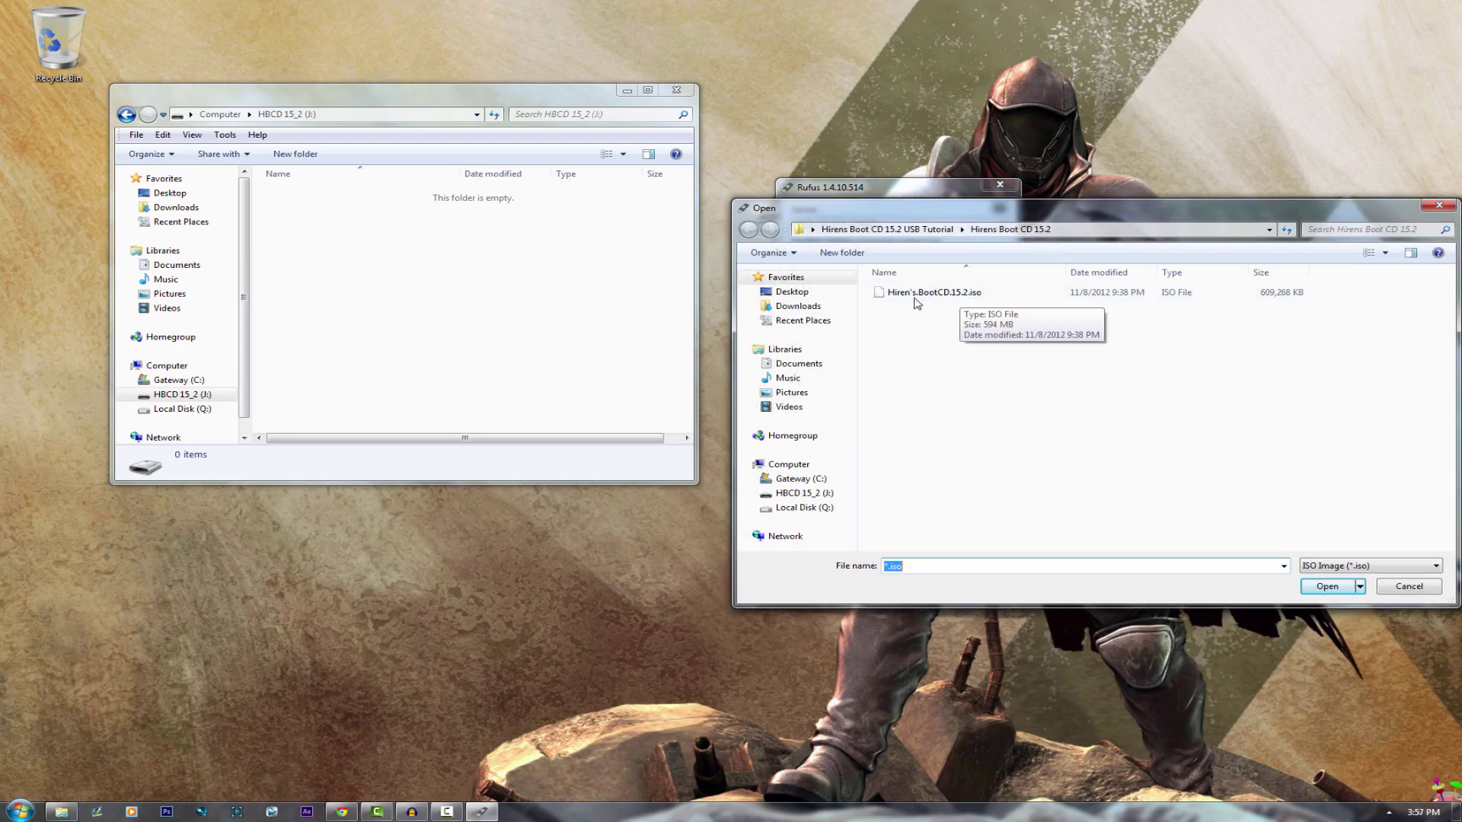
Step: Choose Hiren's.BootCD.15.2.iso from the Desktop's Hirens Boot CD 15.2 subfolder as the source image
click(792, 291)
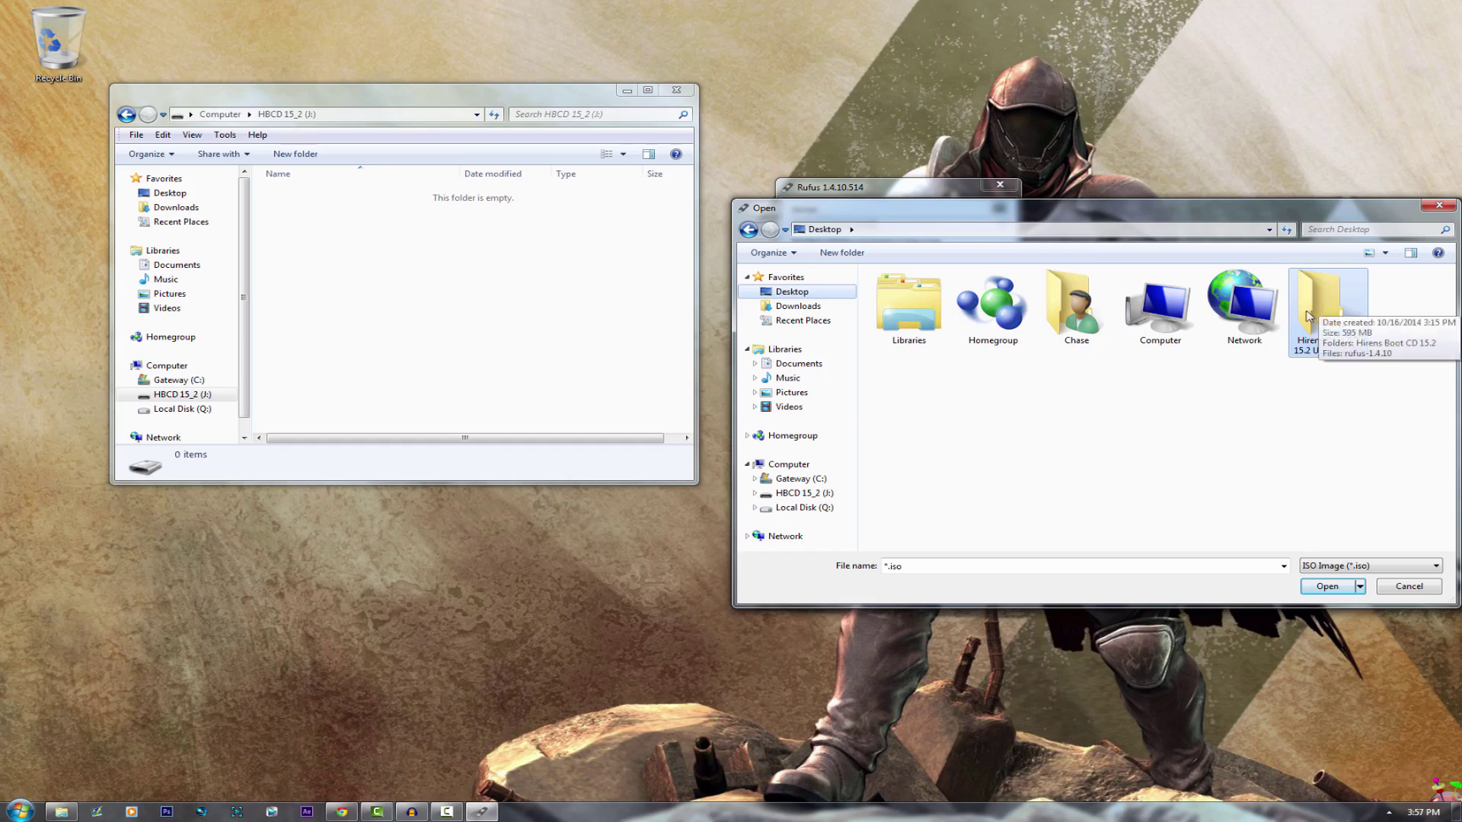
double_click(1319, 319)
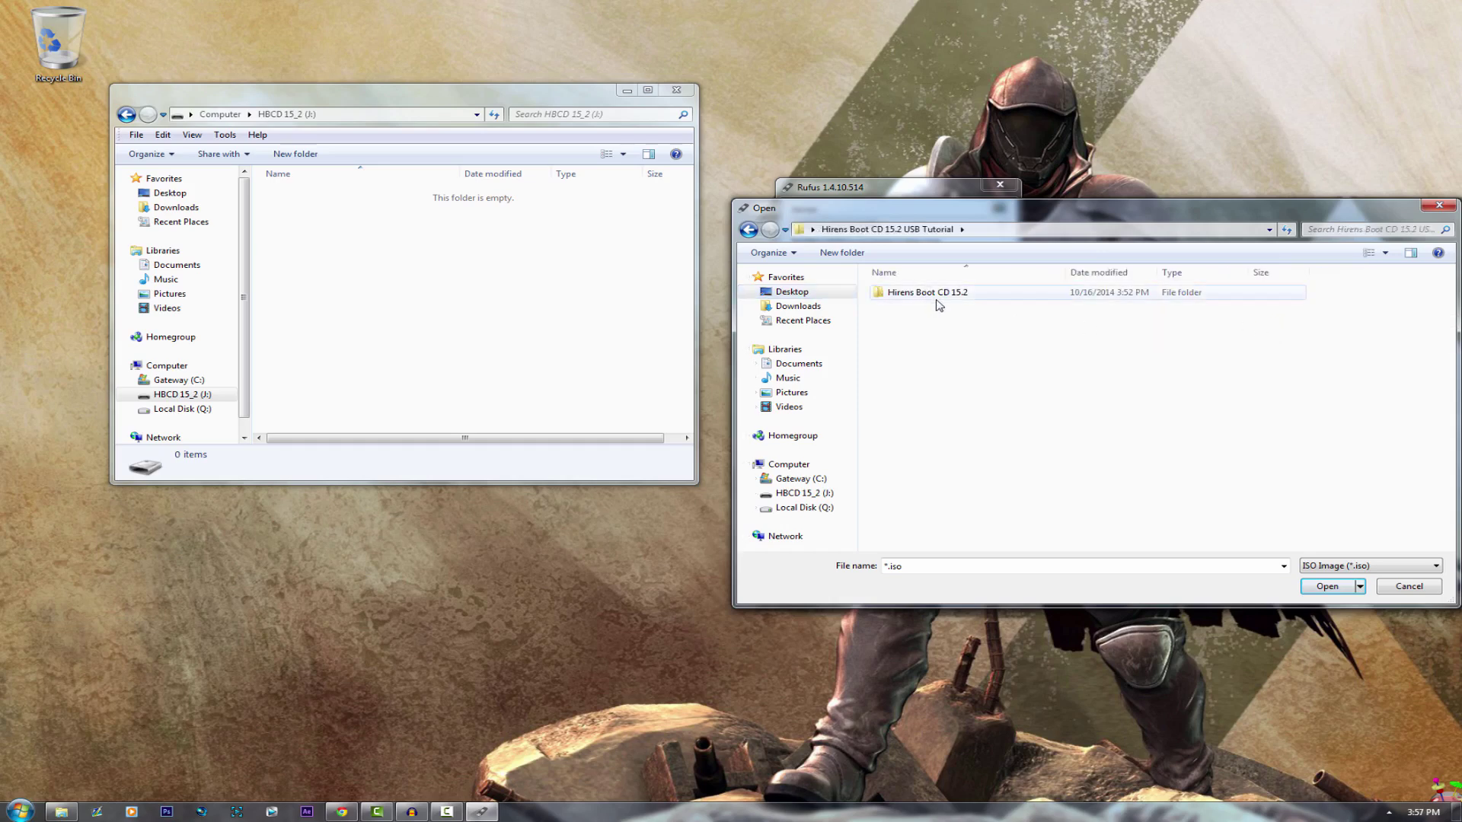
double_click(935, 297)
click(933, 300)
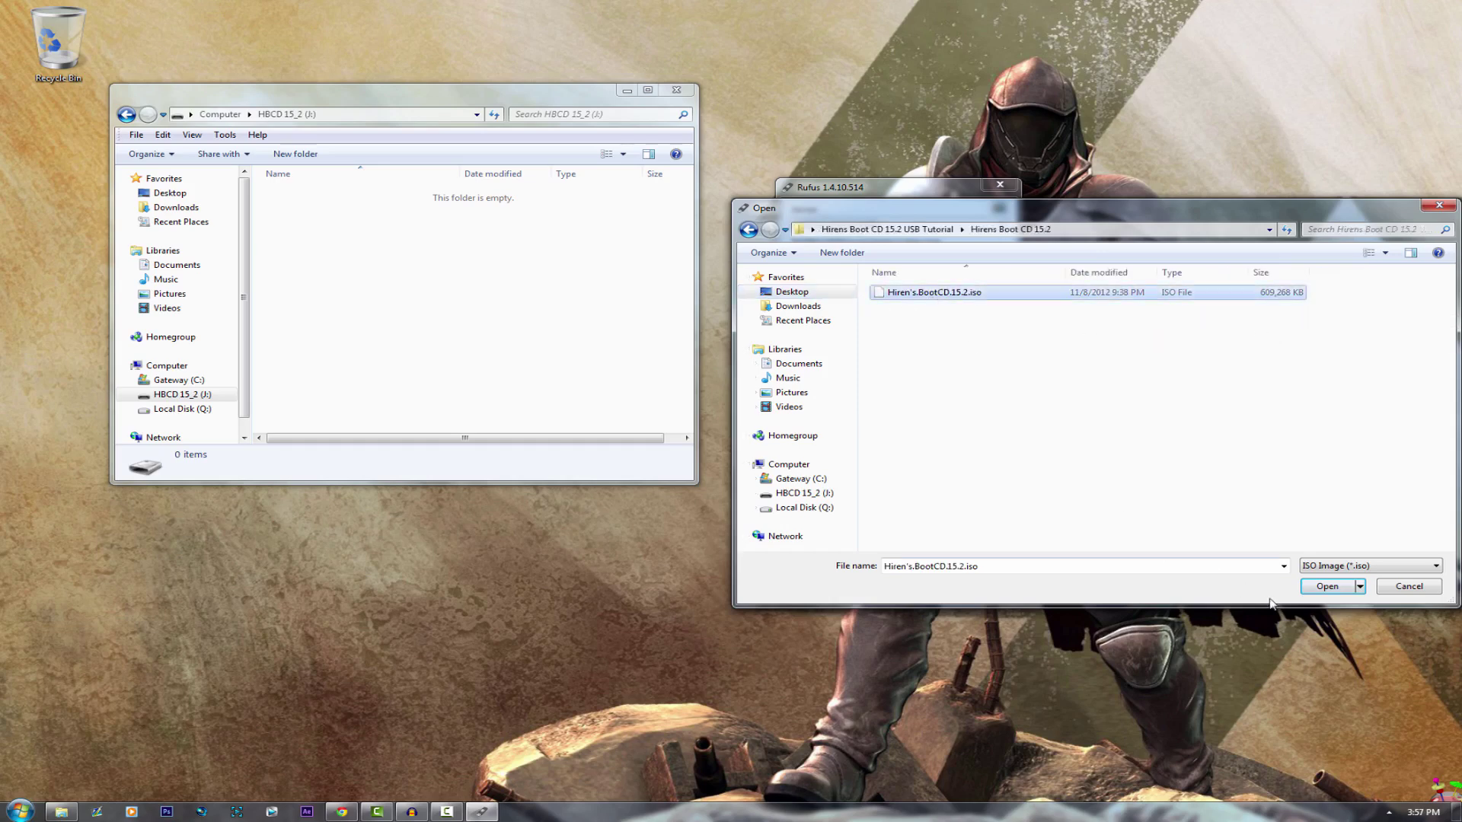
click(1318, 586)
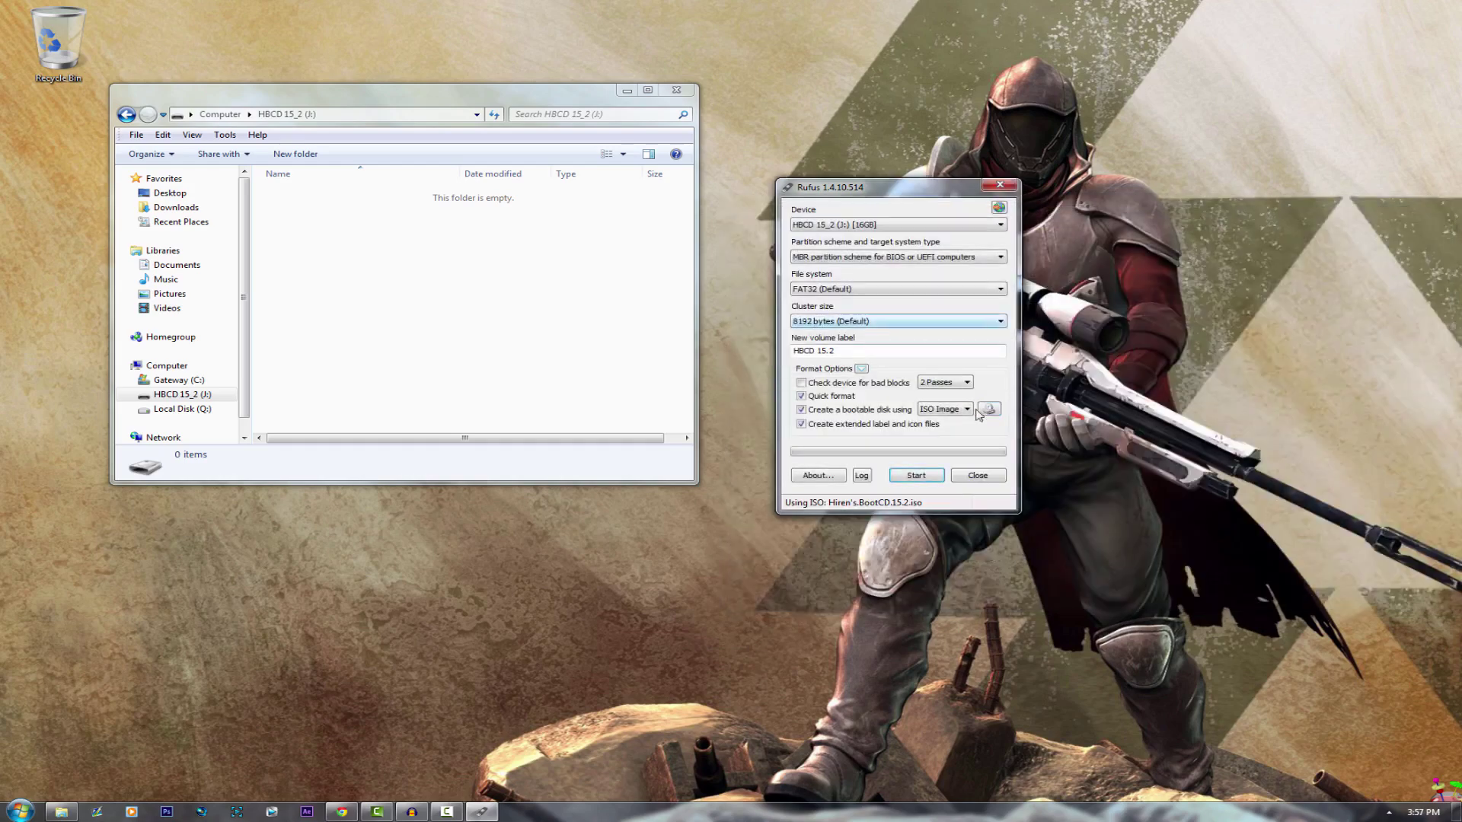
Step: Write the ISO to the 16 GB drive, accepting the erase warning, and close Rufus when done
click(916, 477)
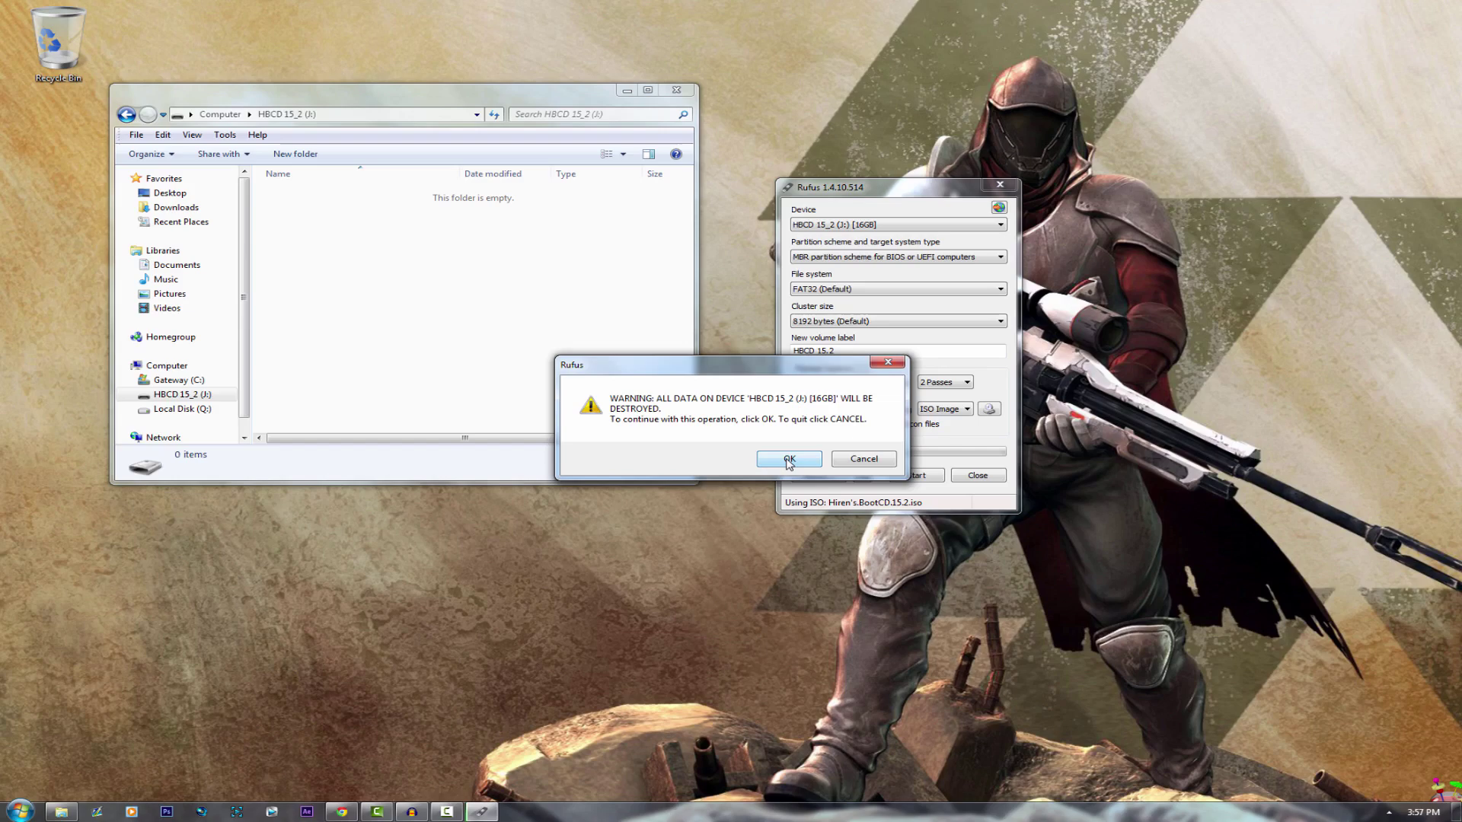
click(788, 460)
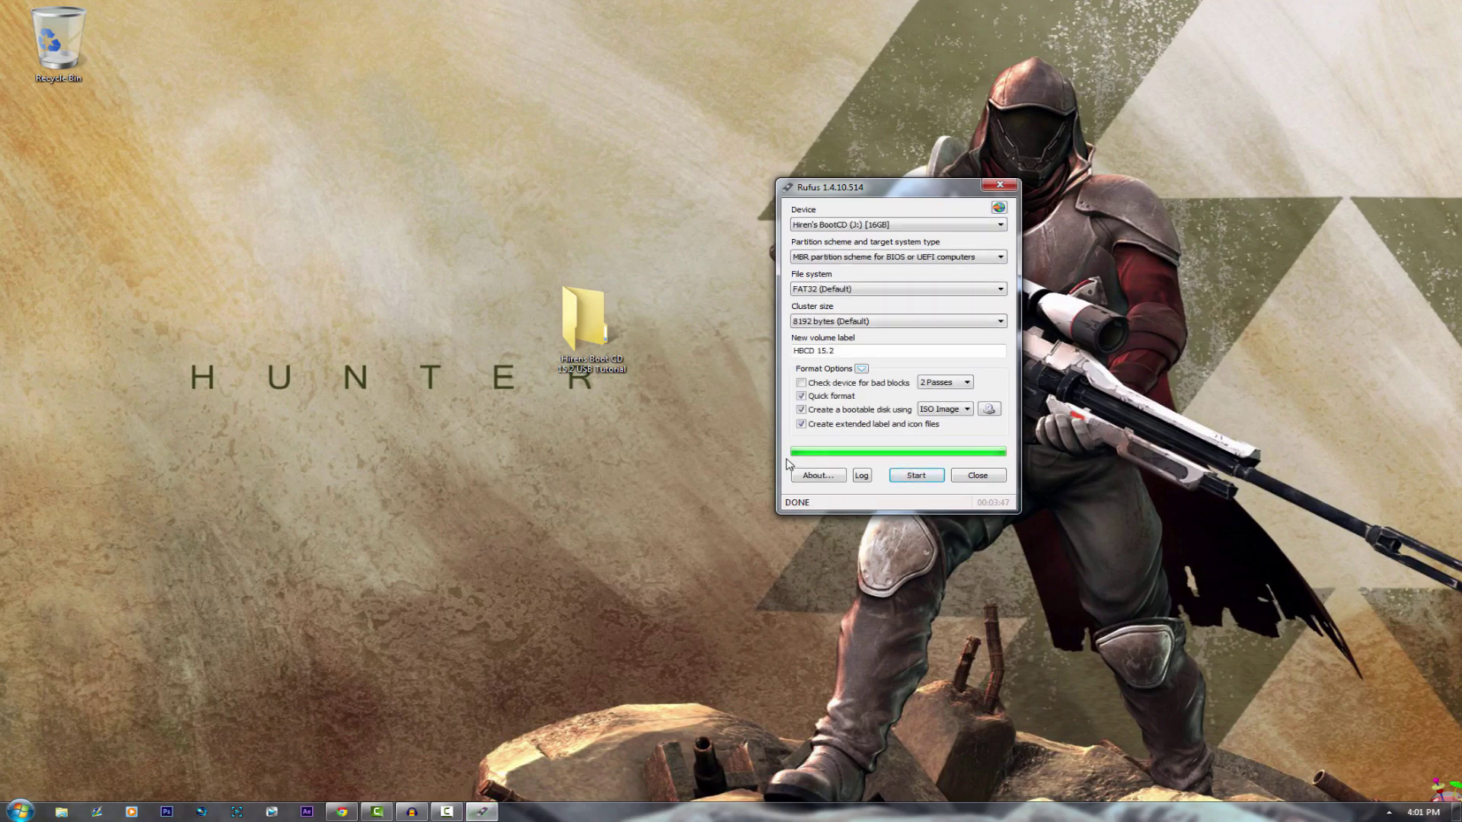
click(979, 476)
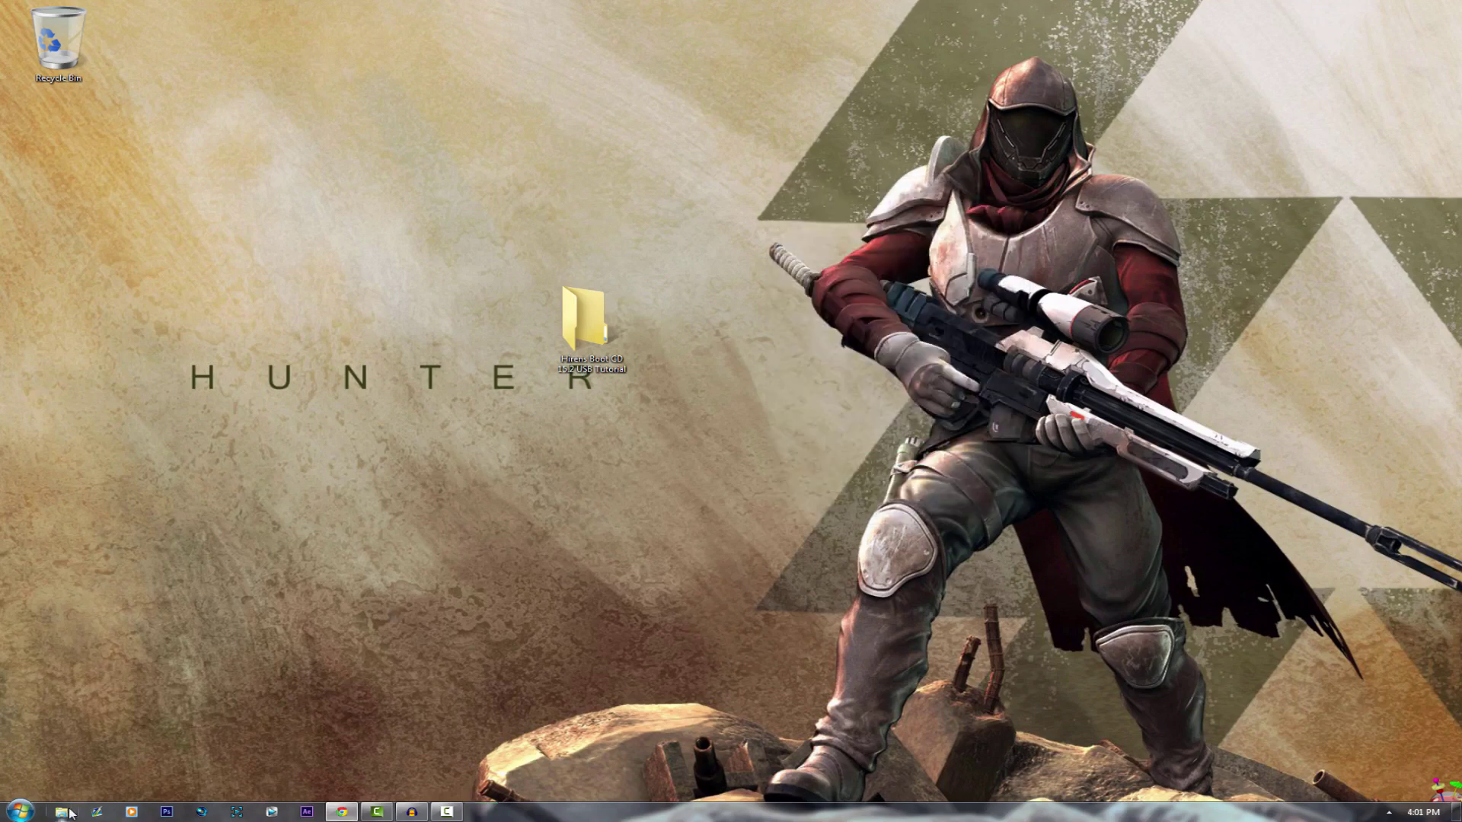
Step: Browse to the HBCD folder on drive HBCD 15_2 (J:) and bring up HBCDMenu's context menu
click(67, 812)
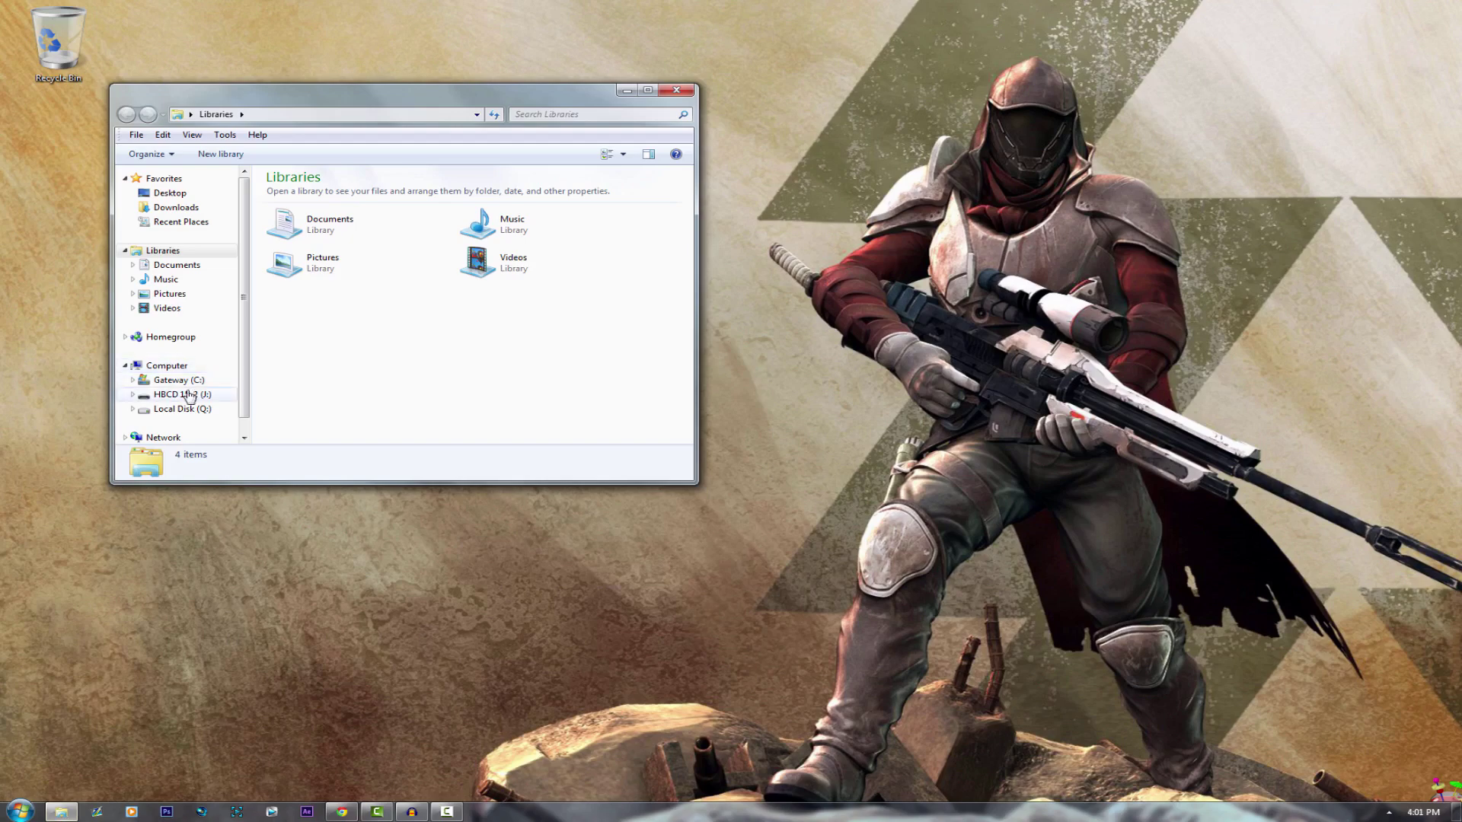
click(189, 395)
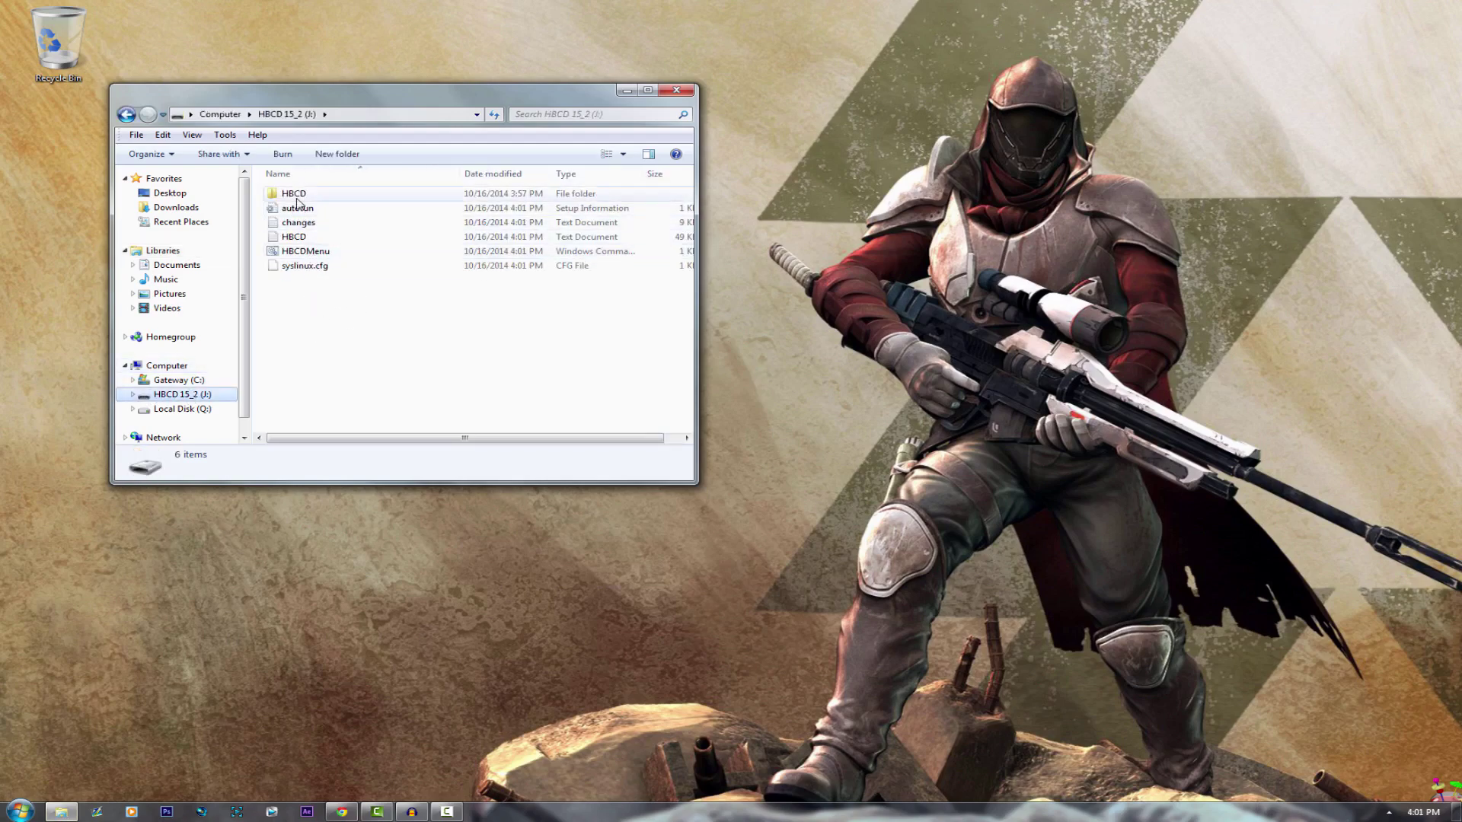
double_click(299, 197)
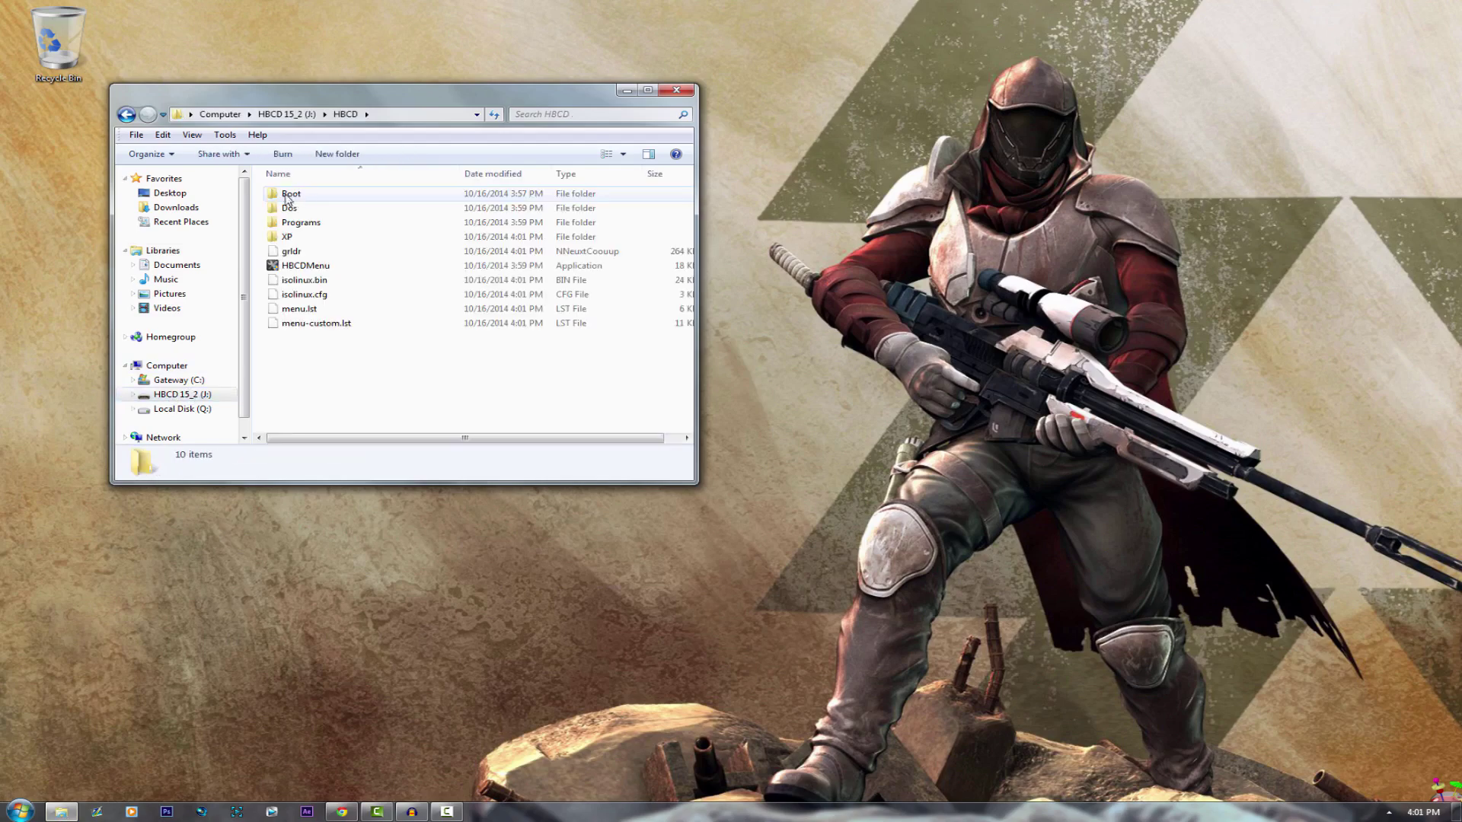
click(126, 114)
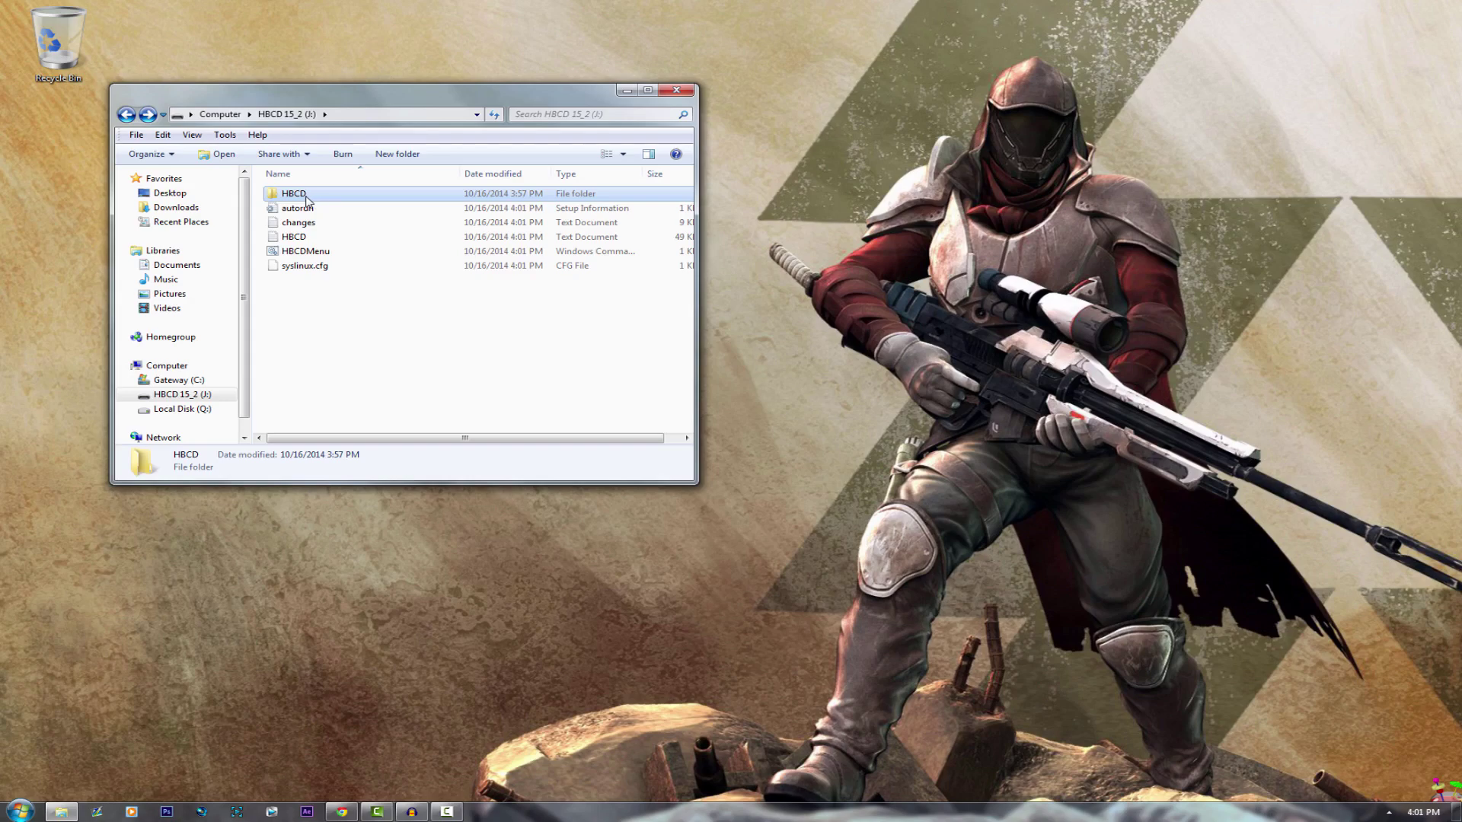
double_click(308, 196)
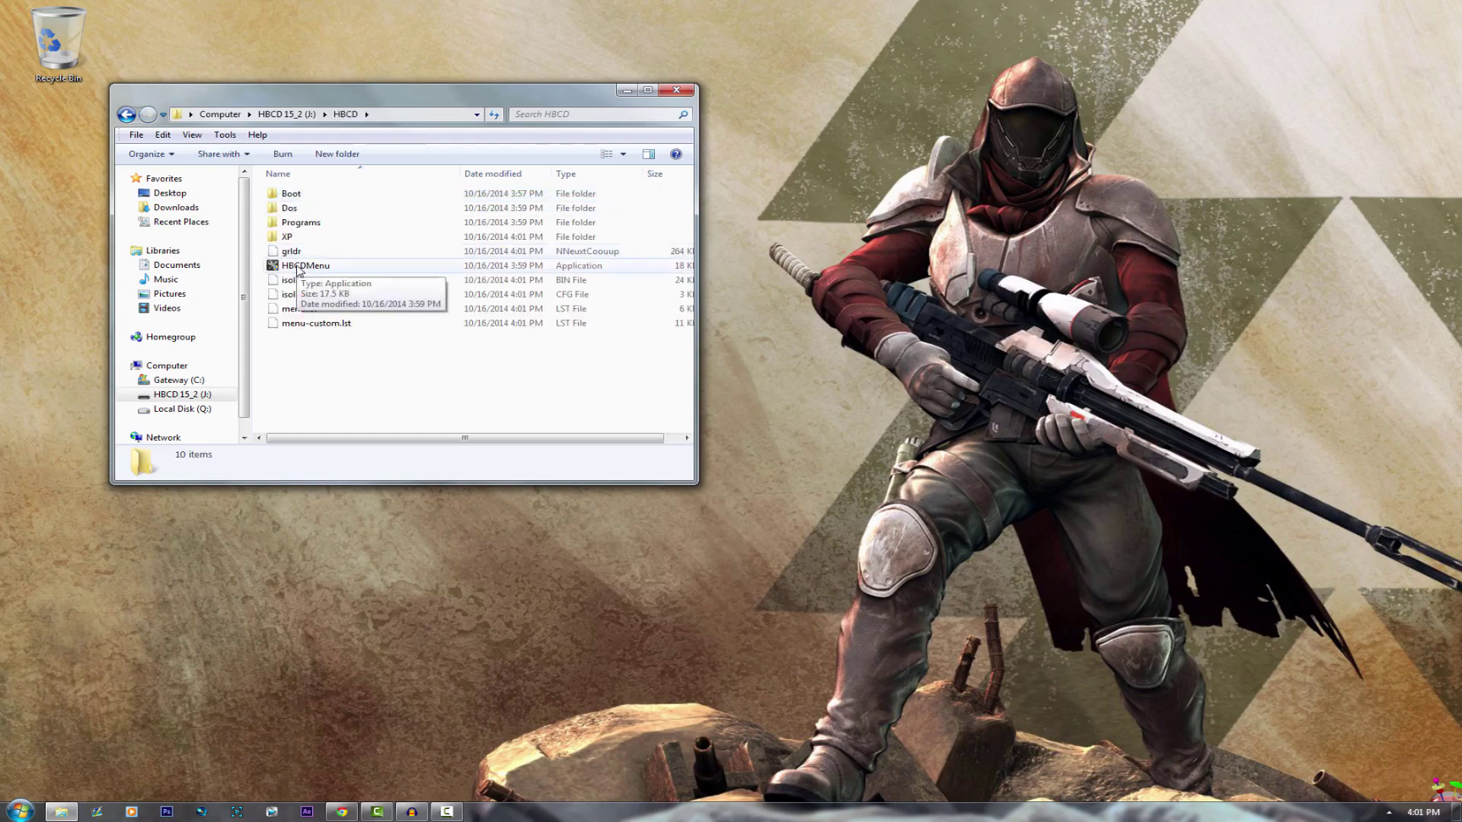
right_click(304, 268)
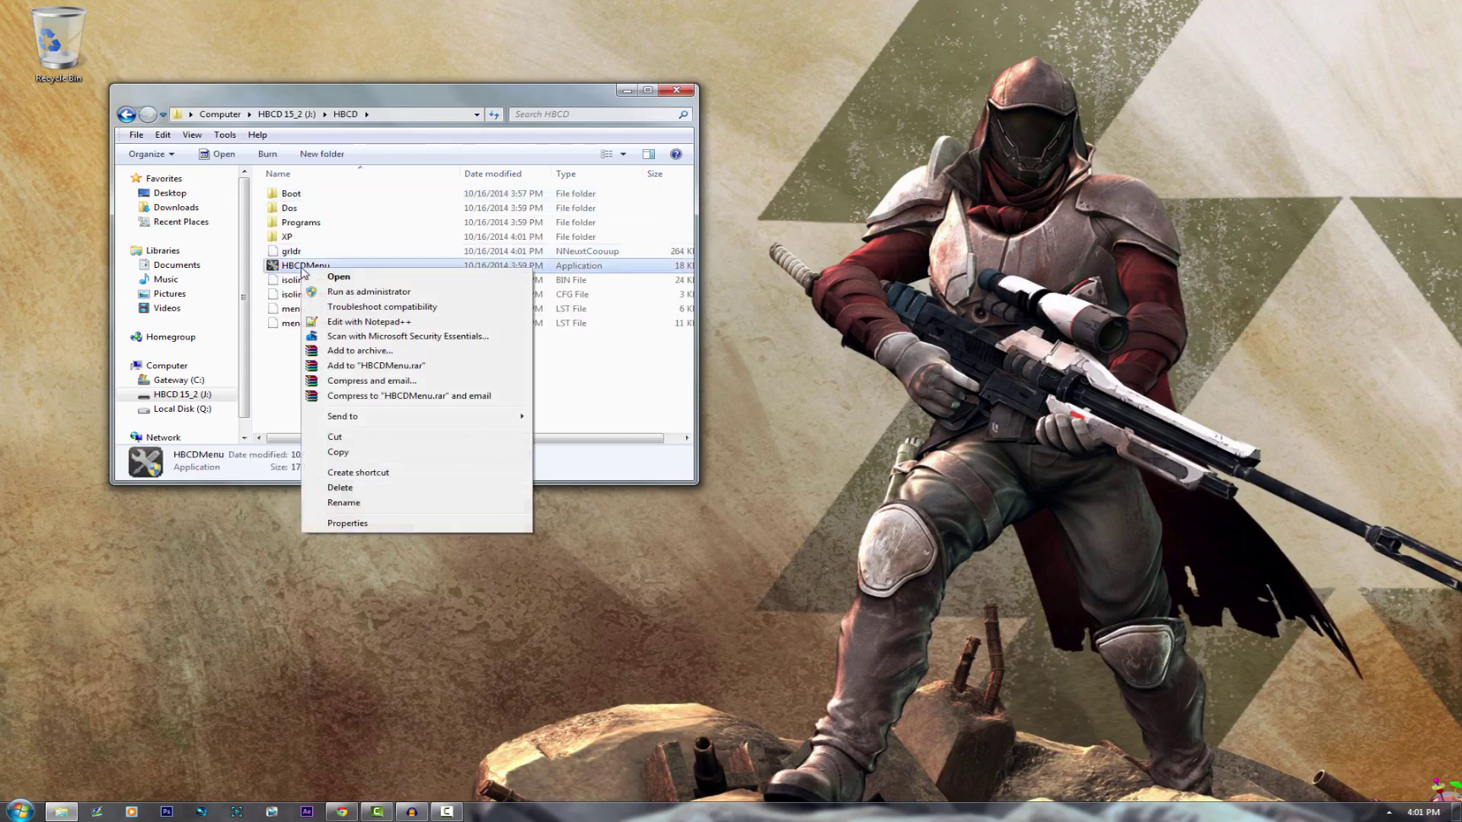
Step: Run HBCDMenu as administrator and glance through the launcher's Programs categories
click(335, 294)
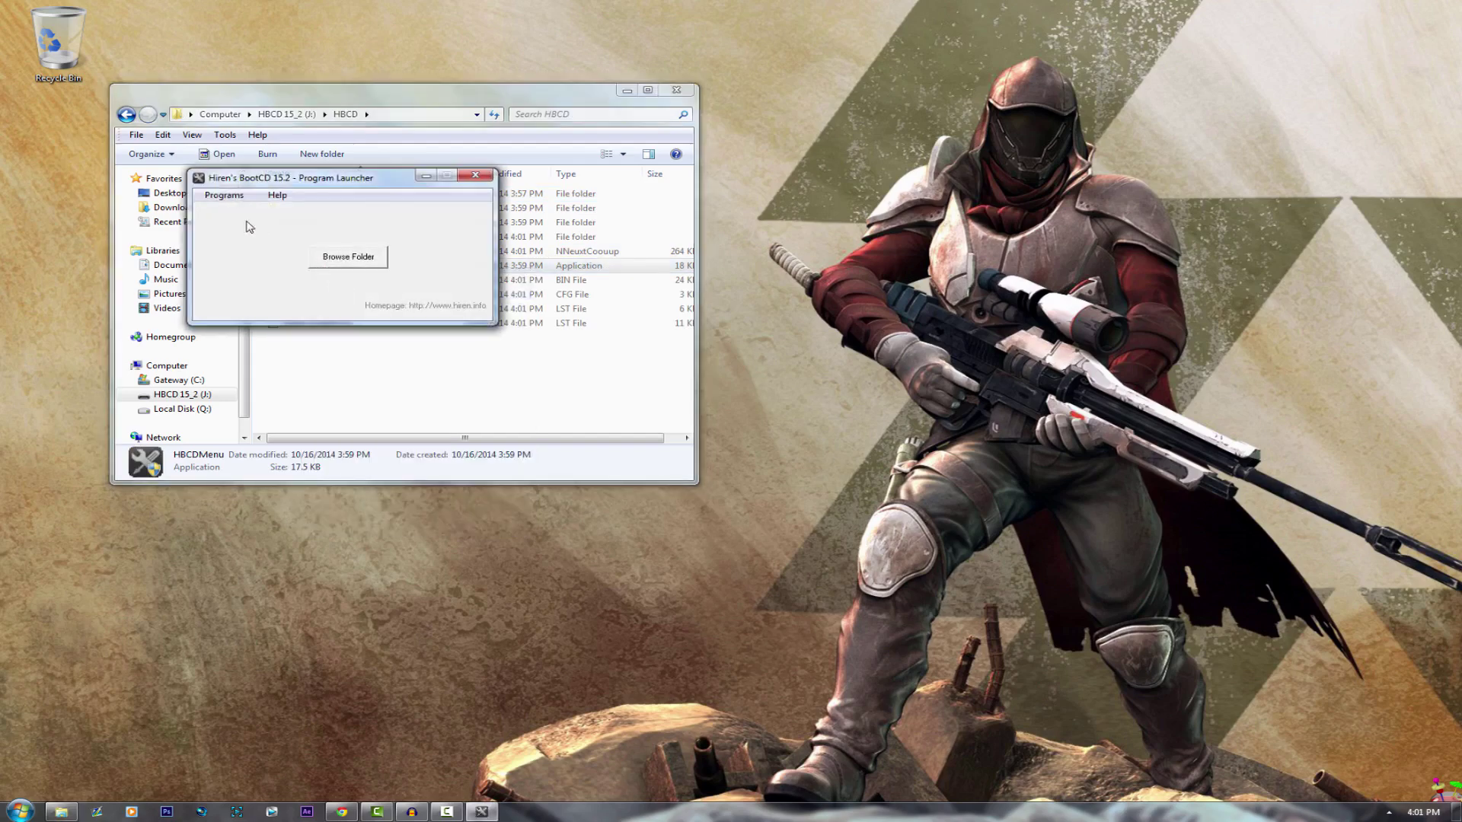
click(225, 196)
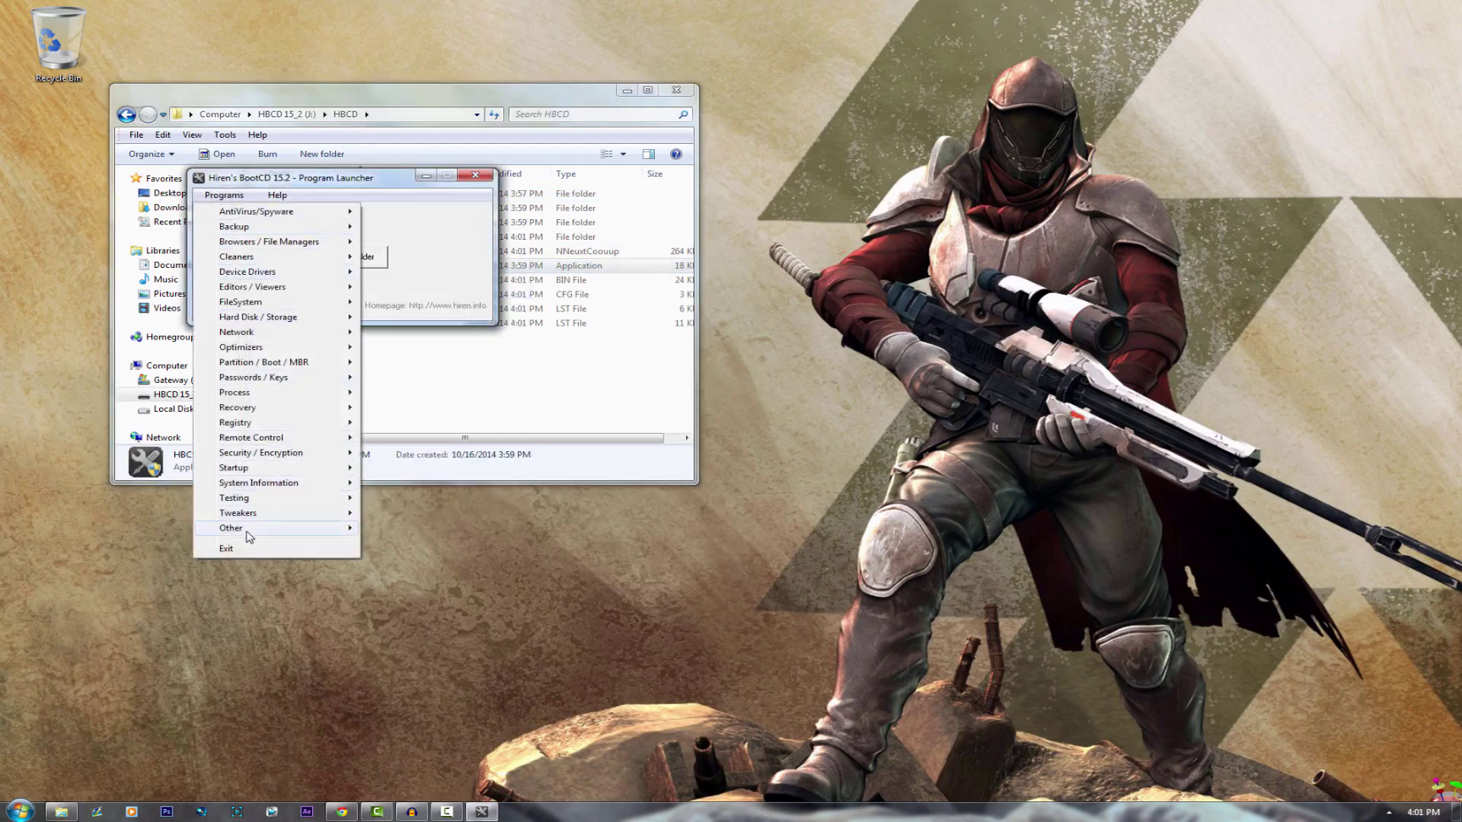
click(241, 181)
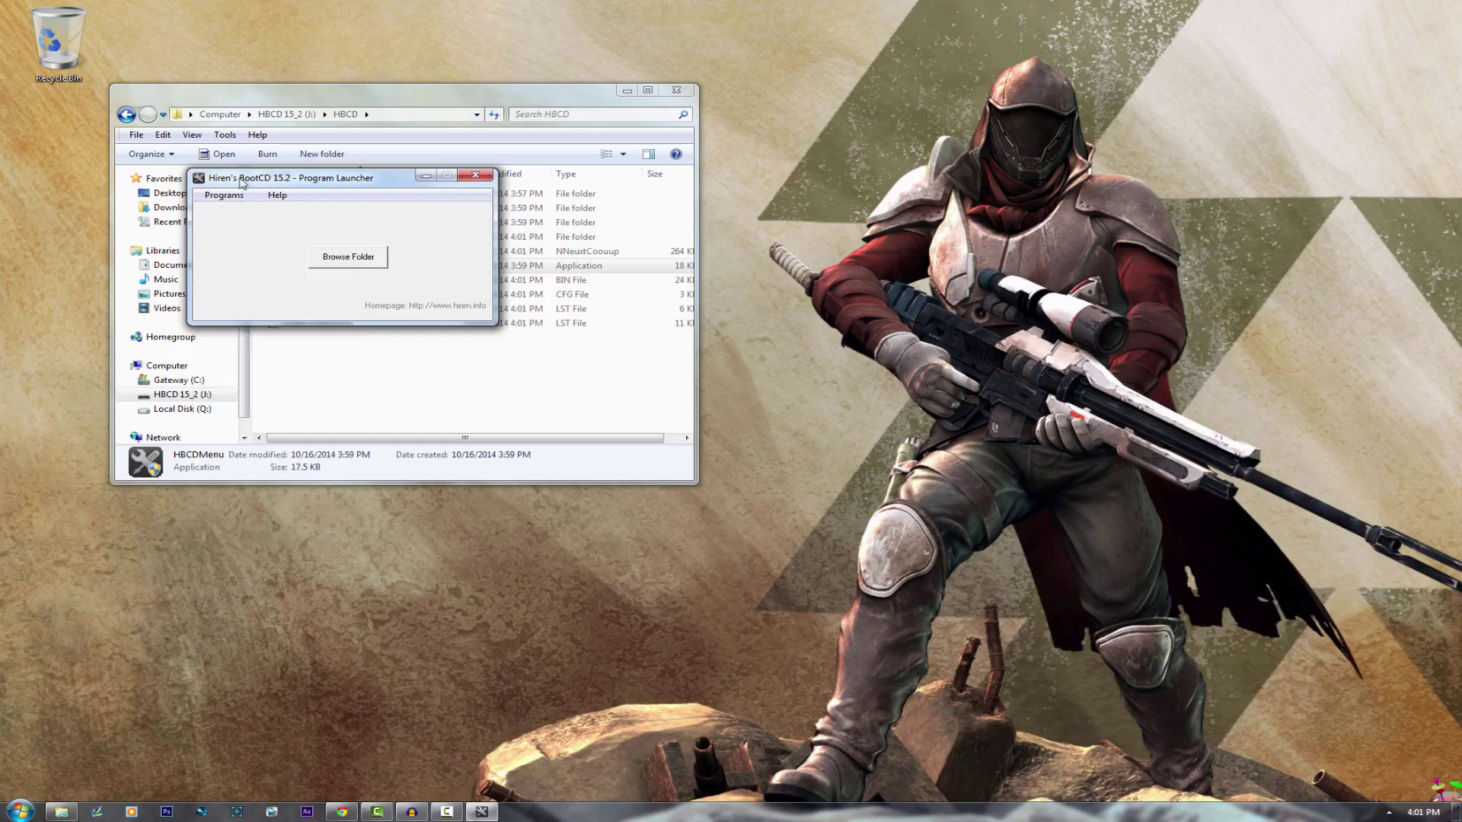